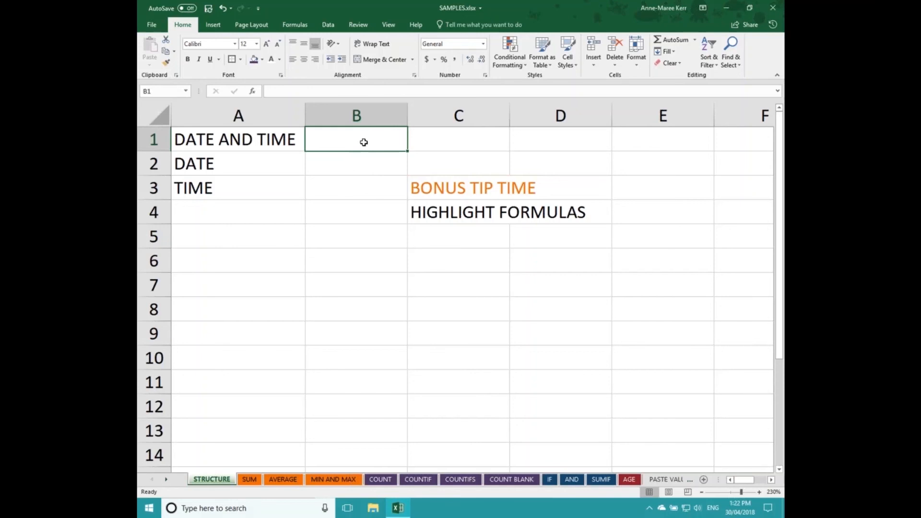
Step: Enter the formula =NOW() in cell B1 beside DATE AND TIME
type("=")
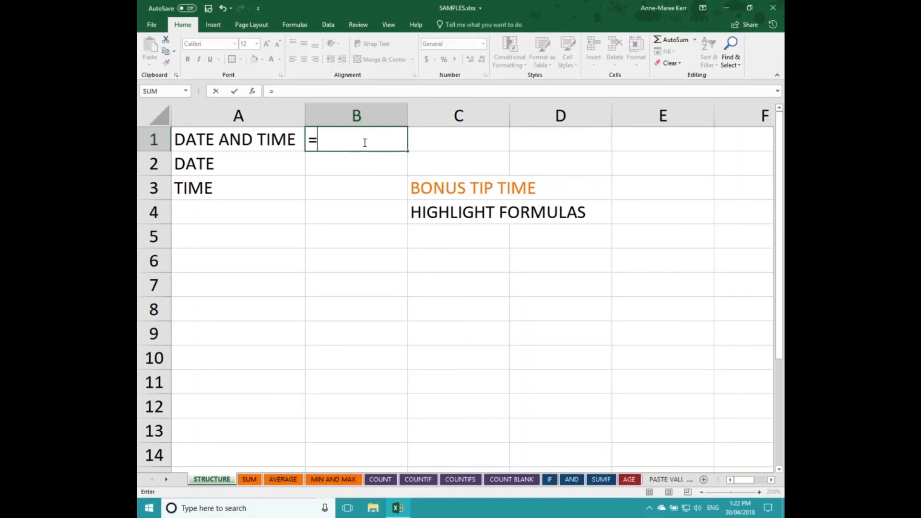
type("now")
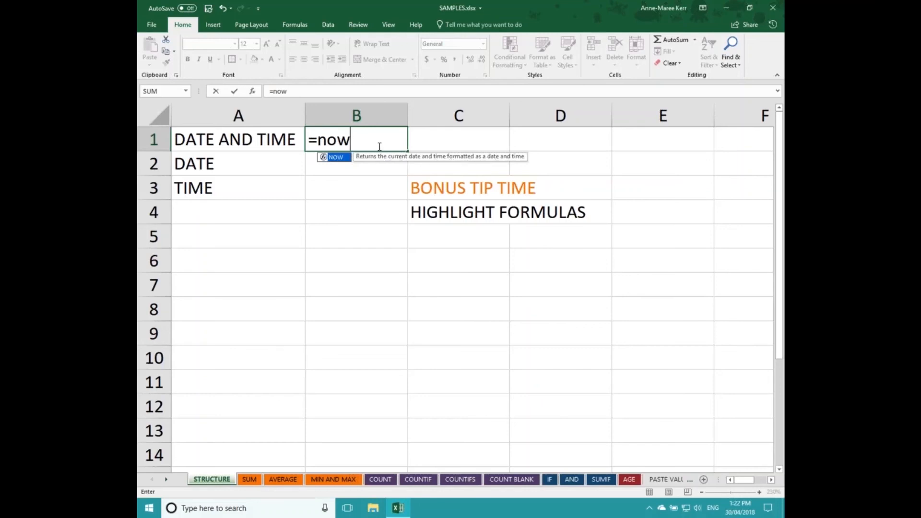
type("(")
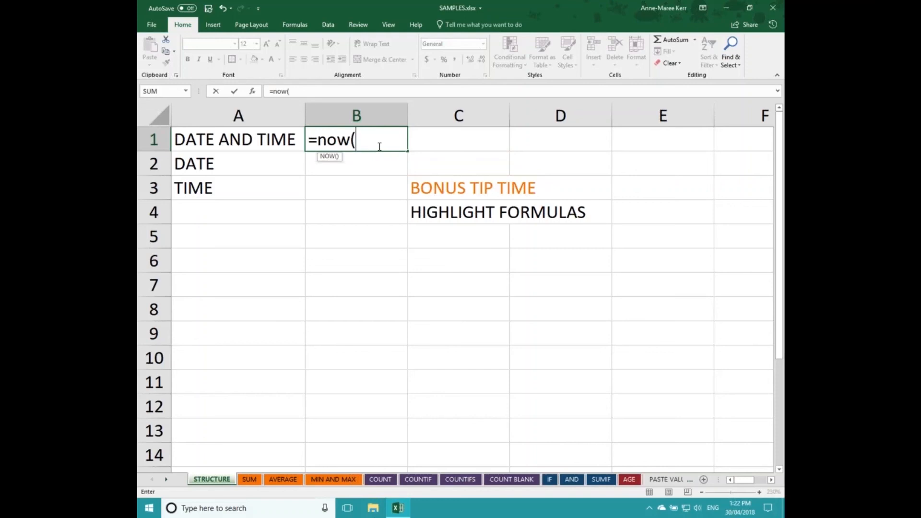
type(")")
key("Return")
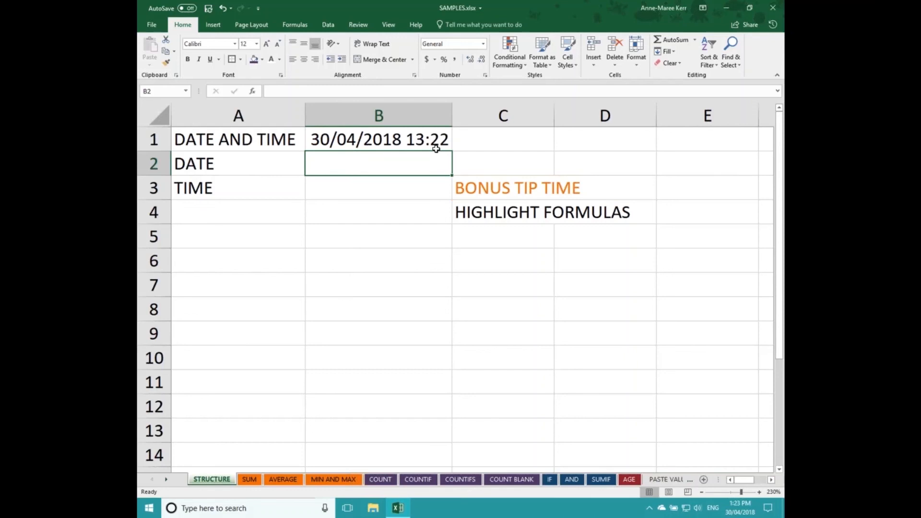
Step: Enter the formula =TODAY() in cell B2 beside DATE
key("F2")
type("=today()")
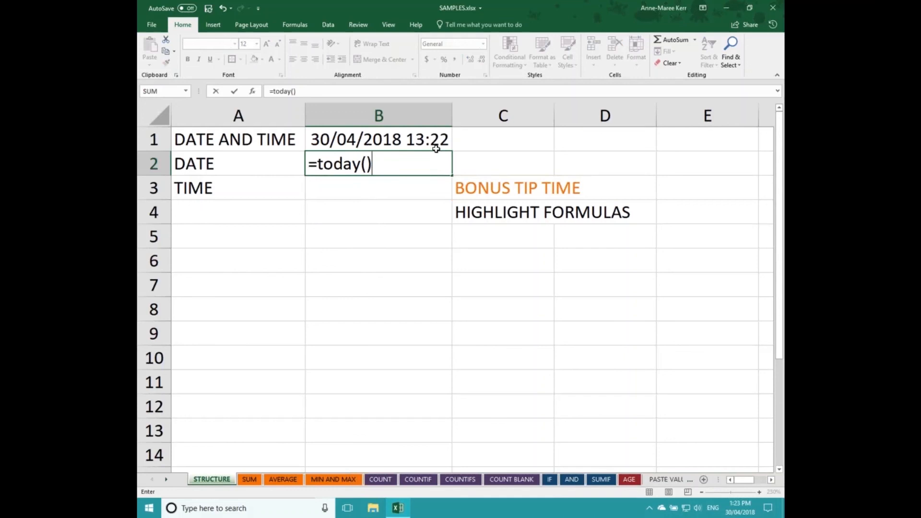
key("Return")
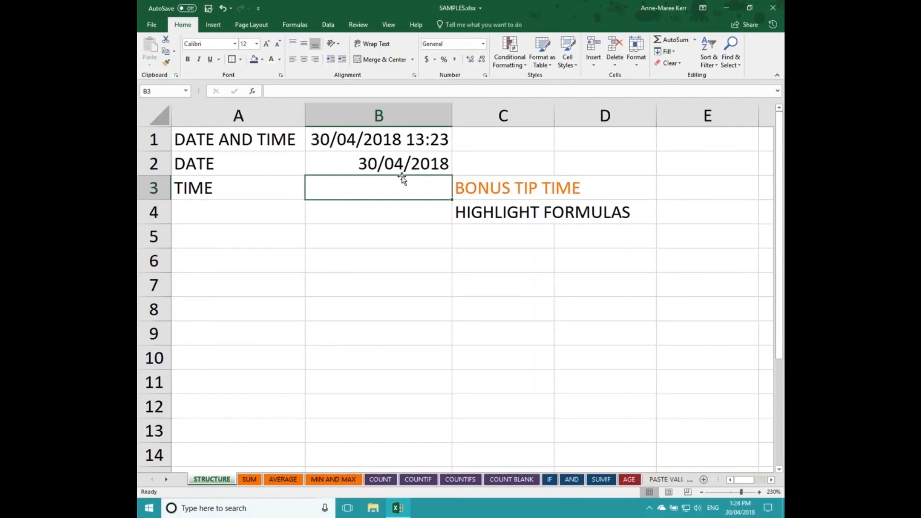
Step: Enter the formula =NOW()-TODAY() in cell B3 beside TIME
type("=")
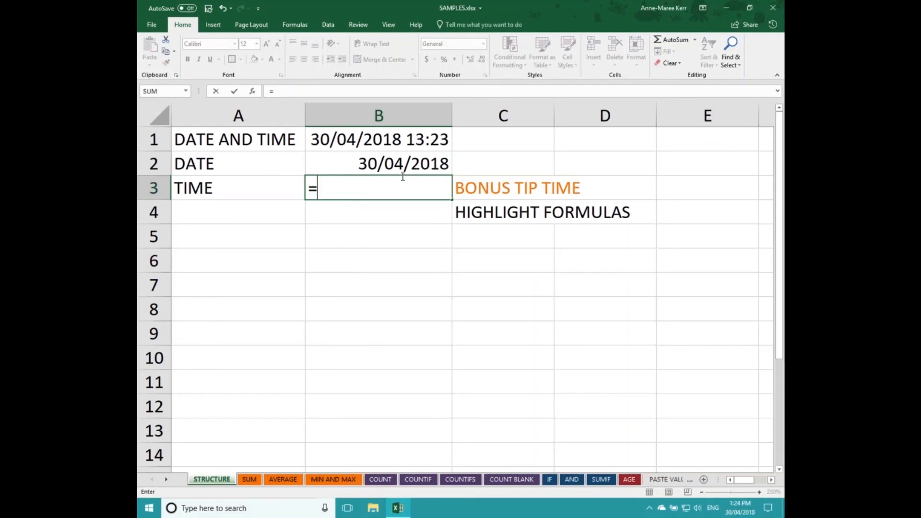
type("now()")
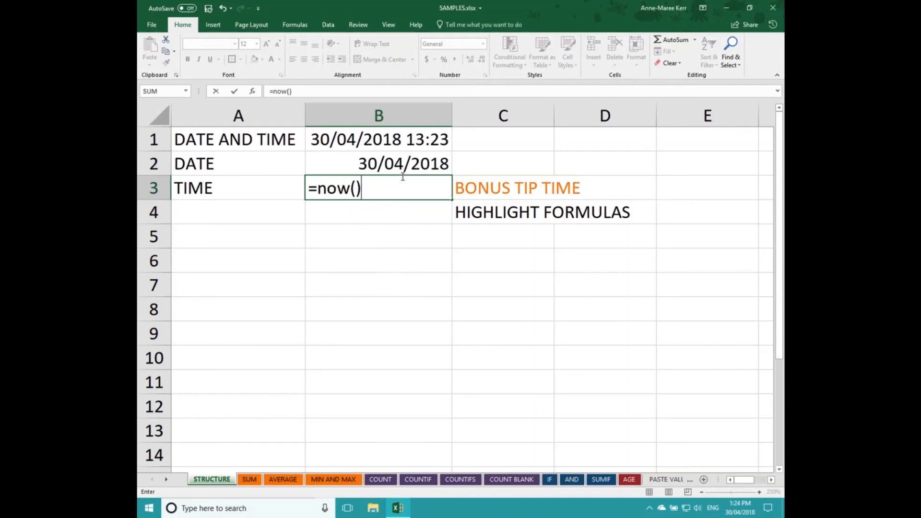
type("-t")
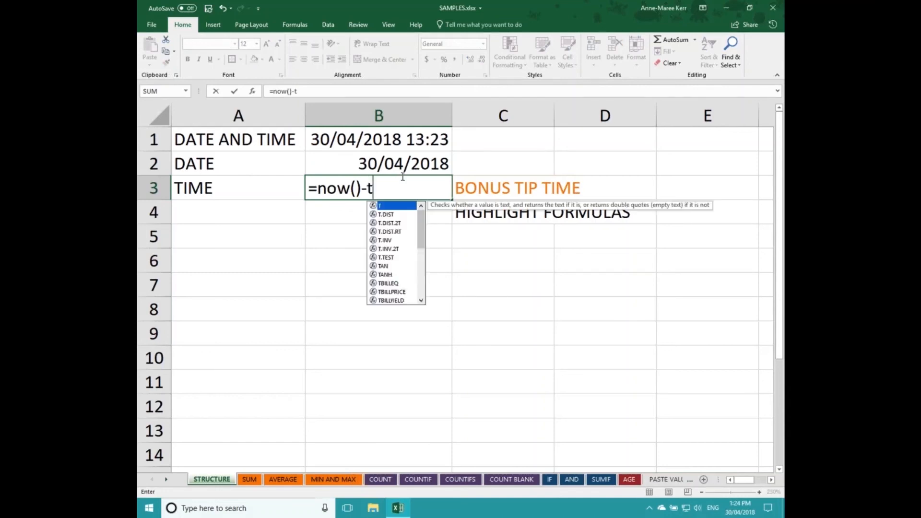
type("oday()")
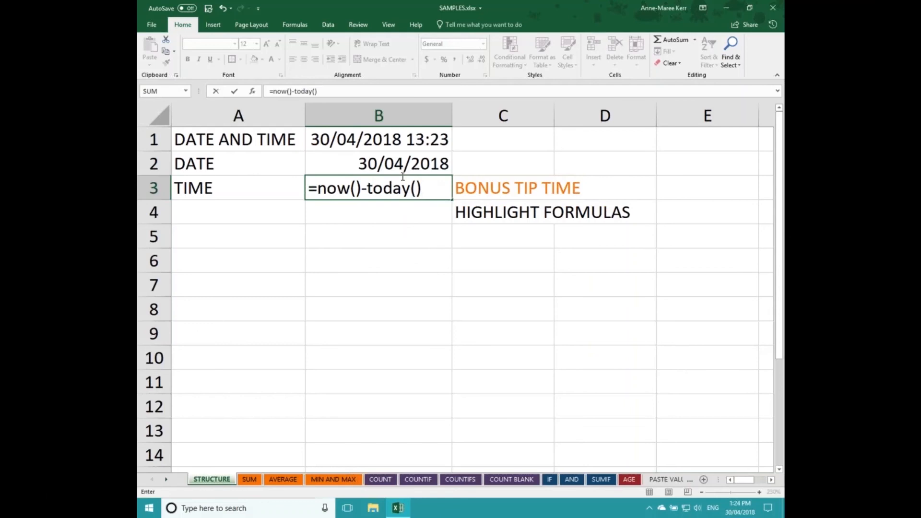
key("Return")
Step: Apply the Time number format to cell B3
left_click(401, 191)
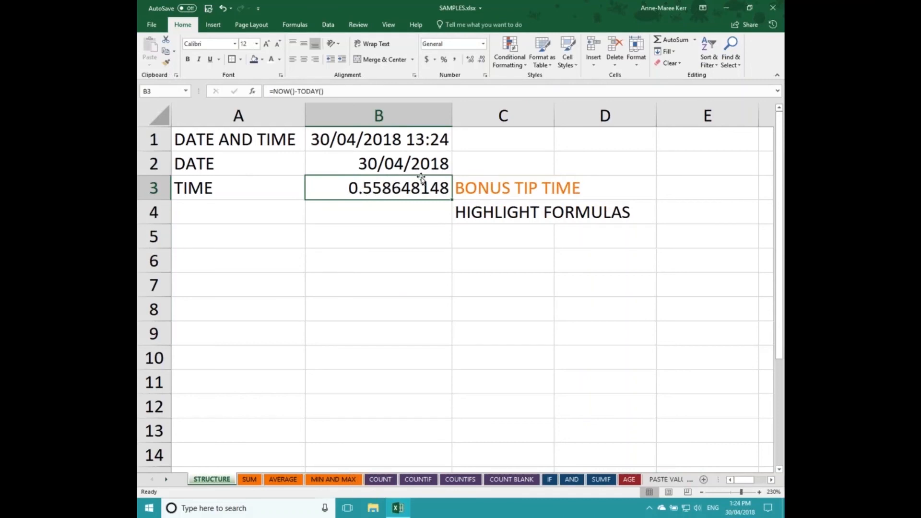
left_click(483, 45)
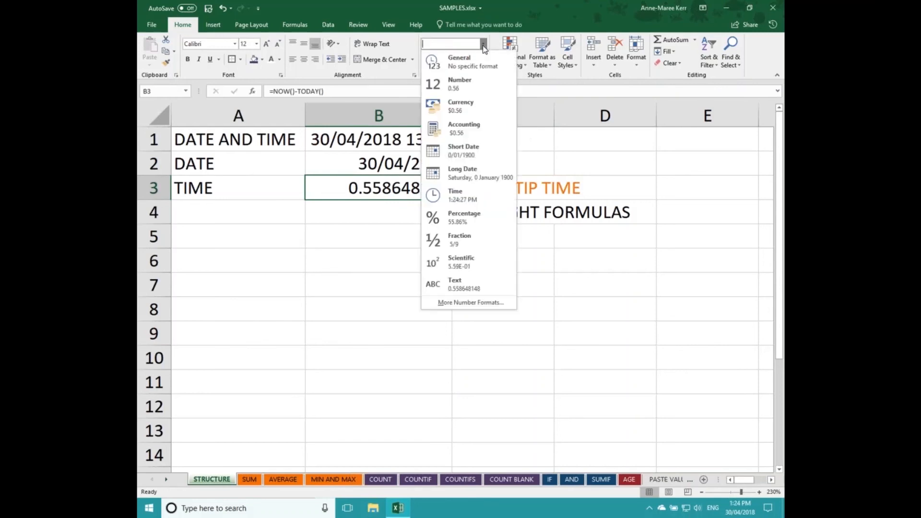
left_click(461, 195)
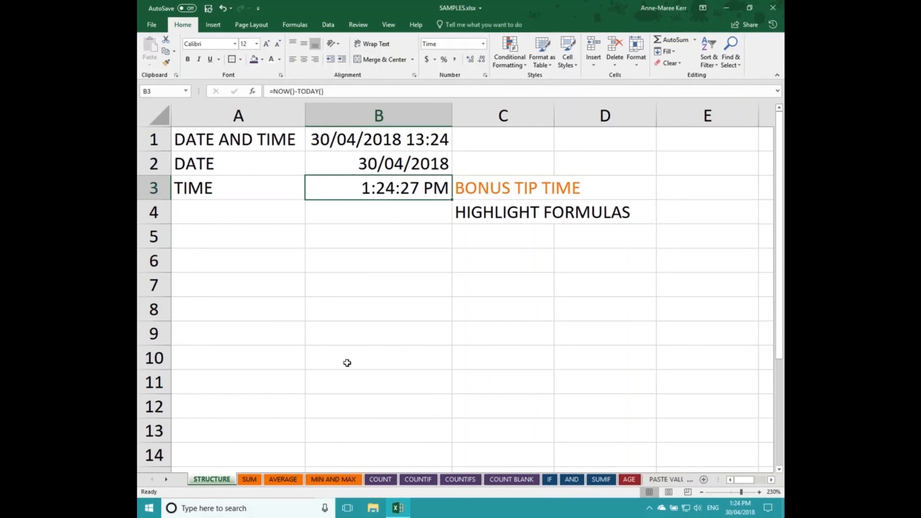
Step: On the SUM sheet, total the student numbers B2:B9 in cell B10 with the AutoSum Sum function
left_click(249, 480)
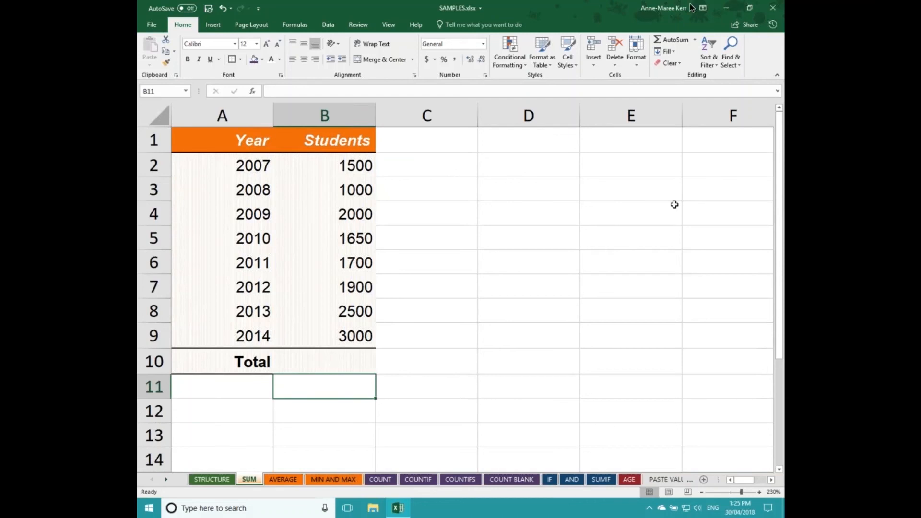
left_click(316, 361)
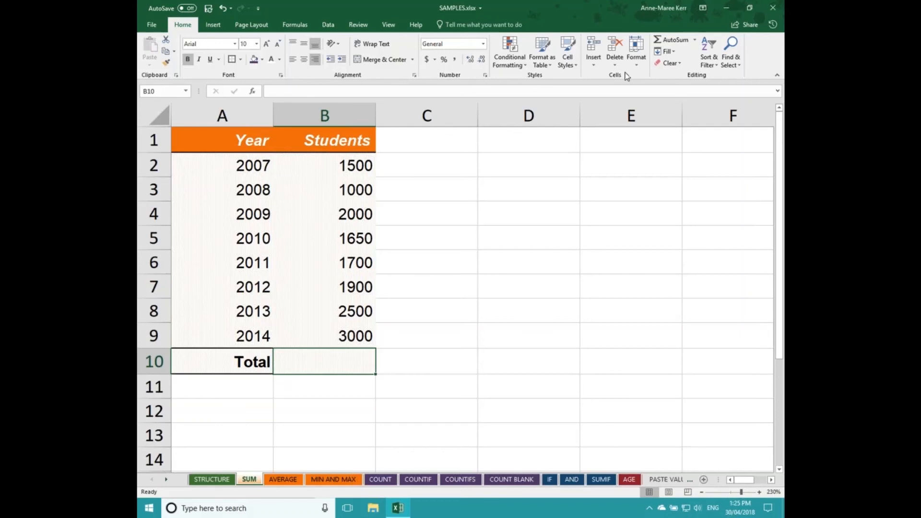
left_click(697, 39)
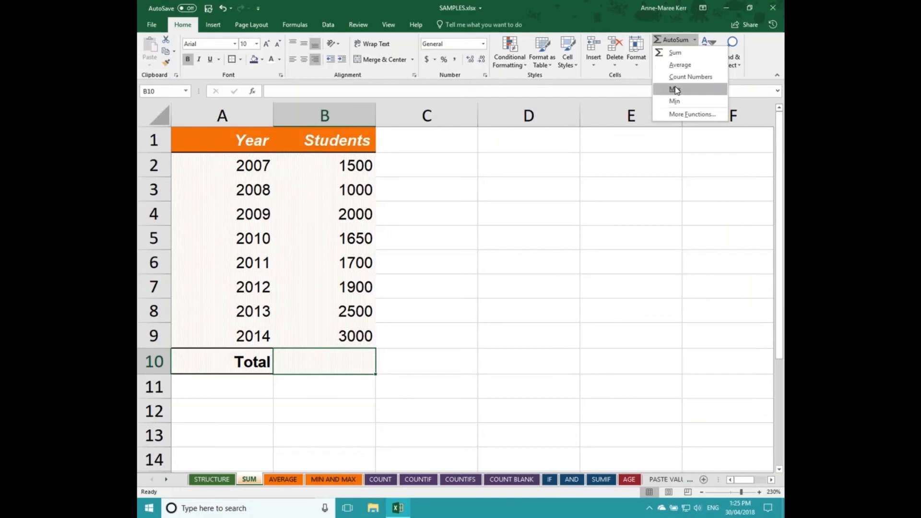
left_click(695, 39)
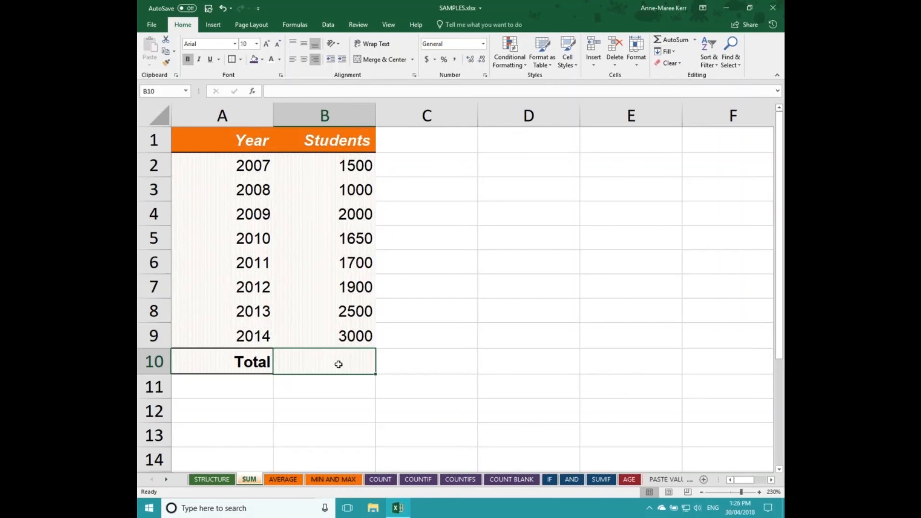
left_click(696, 39)
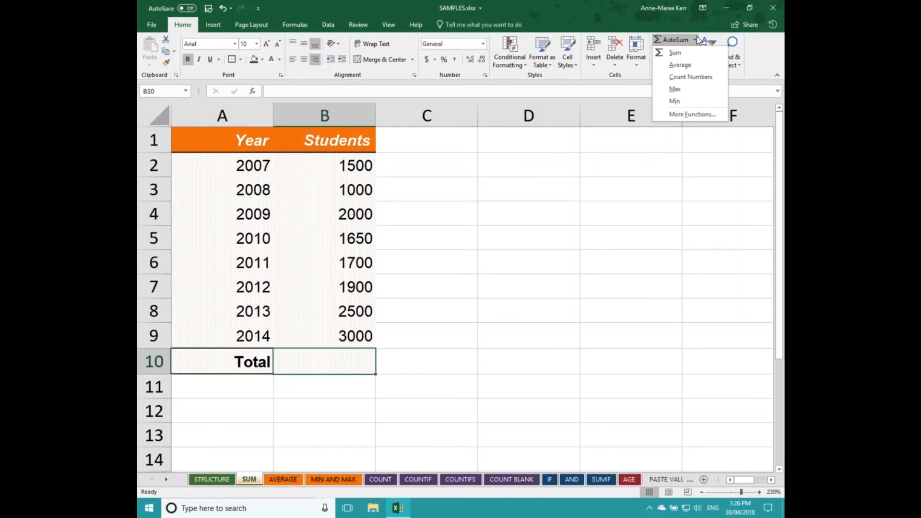
left_click(678, 56)
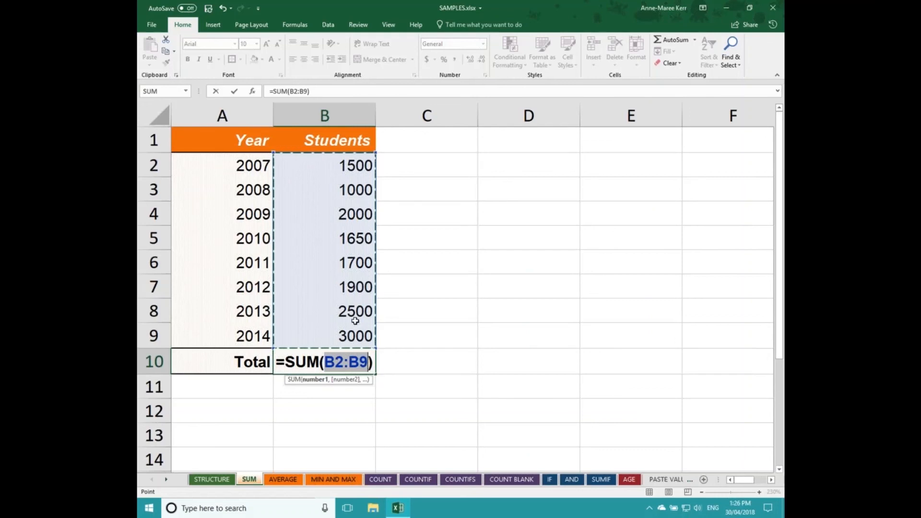
key("Return")
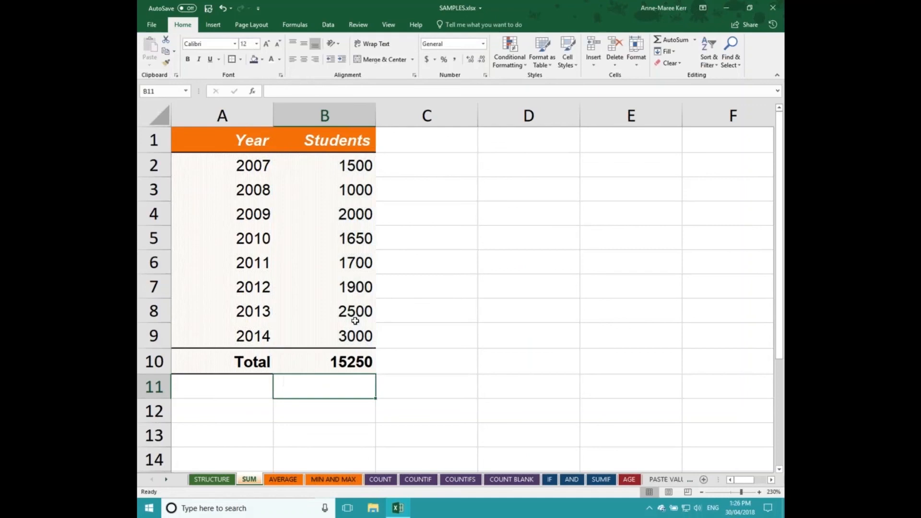
Step: Check the formula in the Total cell and set the 2008 student number in B3 to 1200
left_click(339, 360)
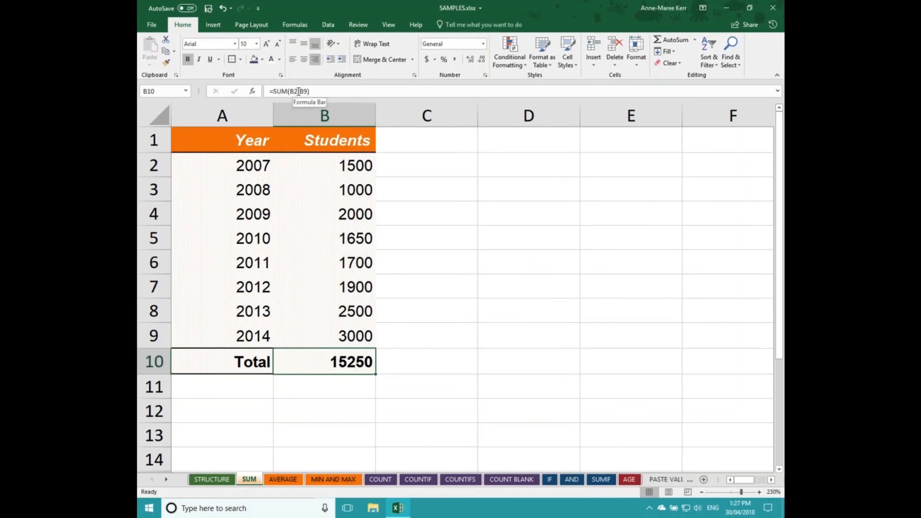
double_click(340, 192)
type("1200")
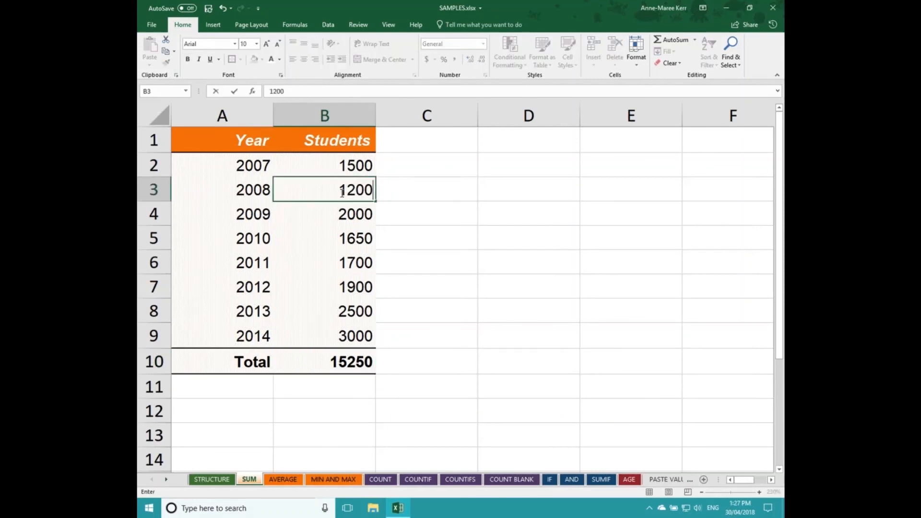
key("Return")
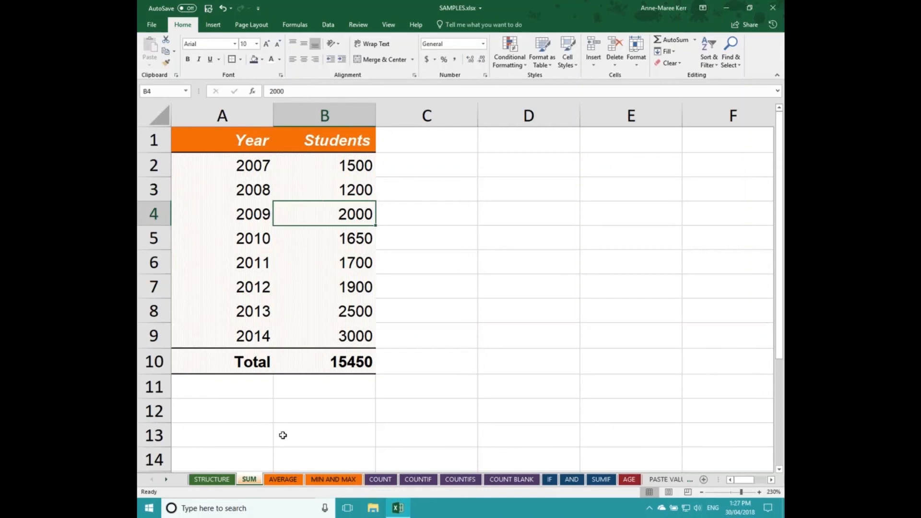
Step: On the AVERAGE sheet, average the student numbers B2:B9 in cell B10 with the AutoSum Average function
left_click(283, 479)
left_click(332, 362)
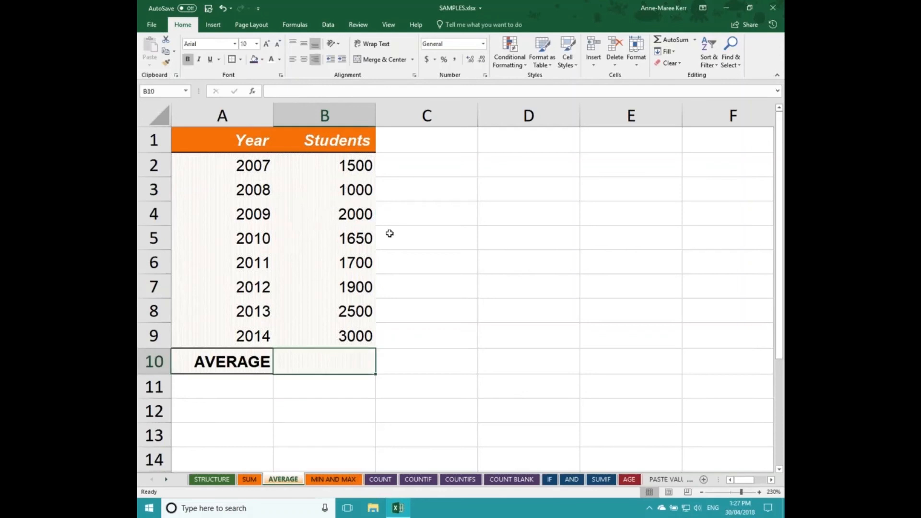
left_click(696, 41)
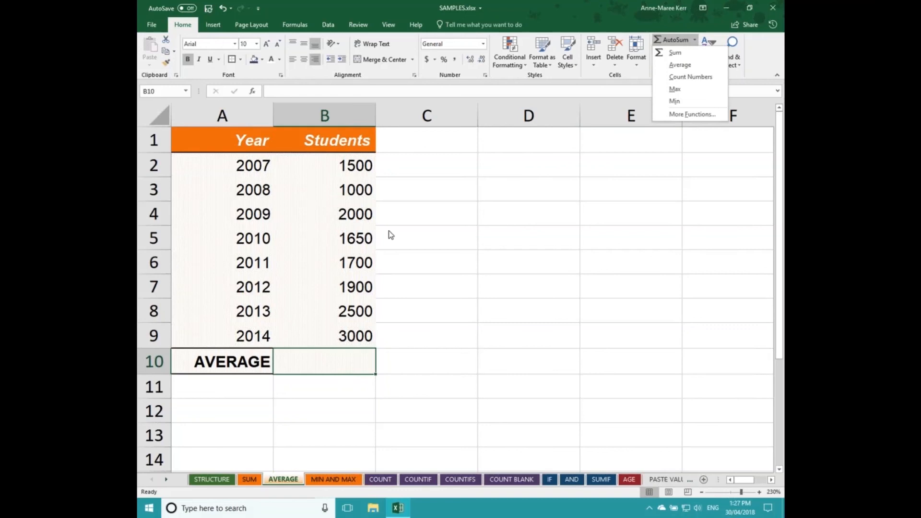
left_click(346, 356)
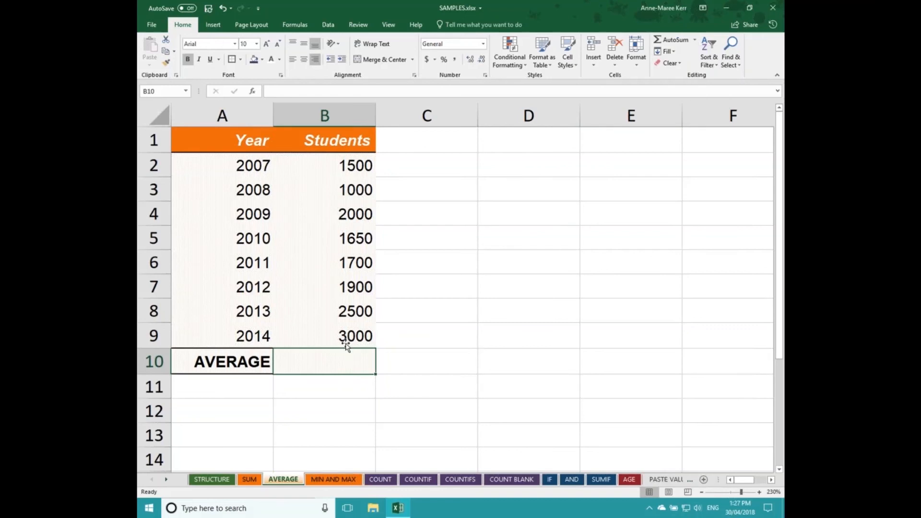
left_click(694, 40)
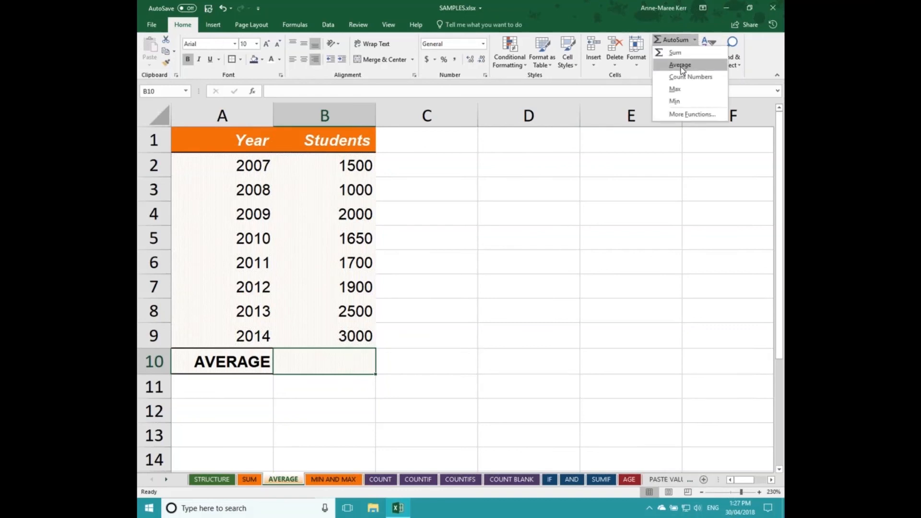
left_click(680, 66)
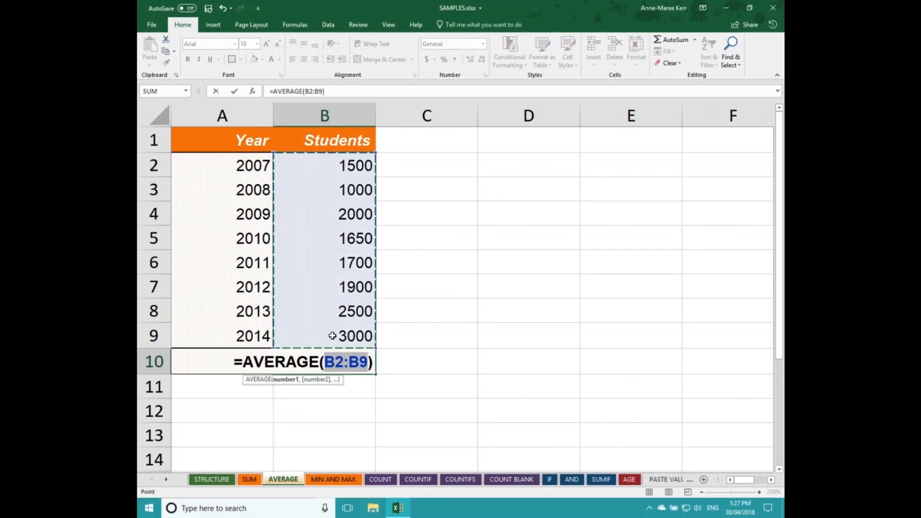
key("Return")
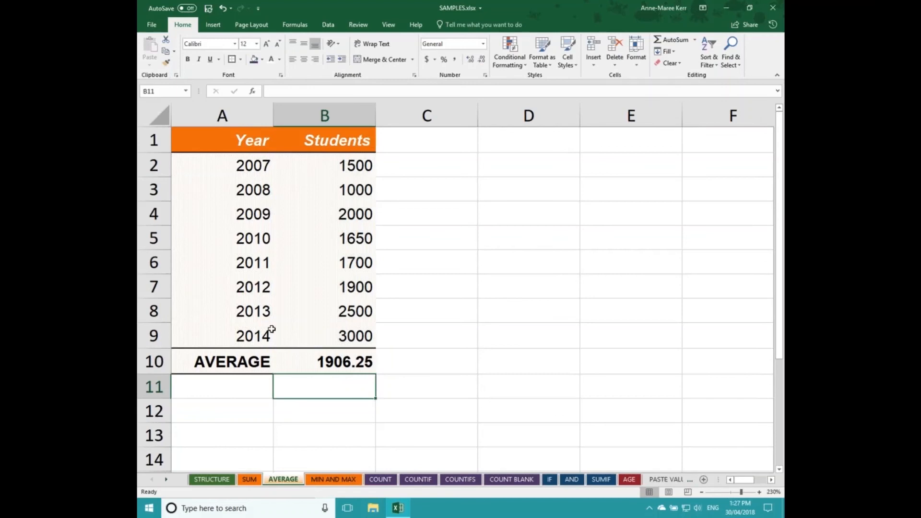
Step: On the MIN AND MAX sheet, find the minimum of B2:B9 in cell B10 with the AutoSum Min function
left_click(330, 481)
left_click(349, 363)
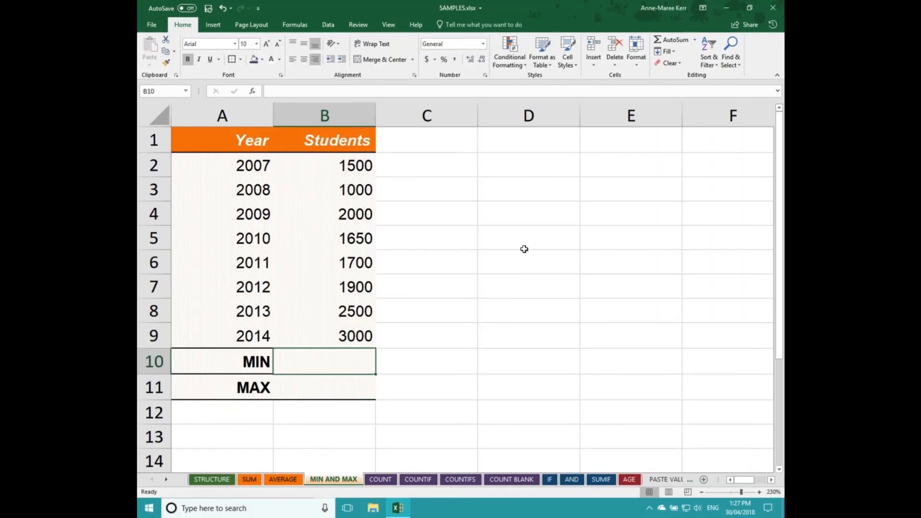
left_click(696, 41)
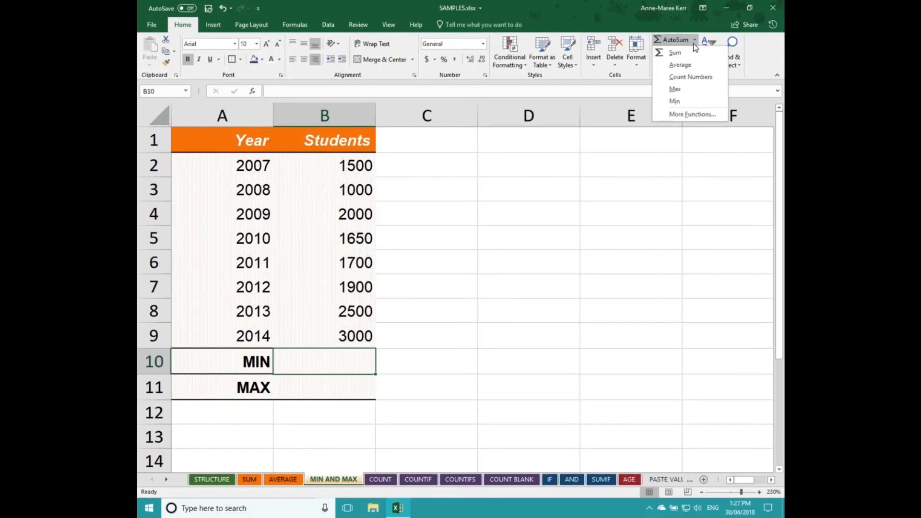
left_click(676, 100)
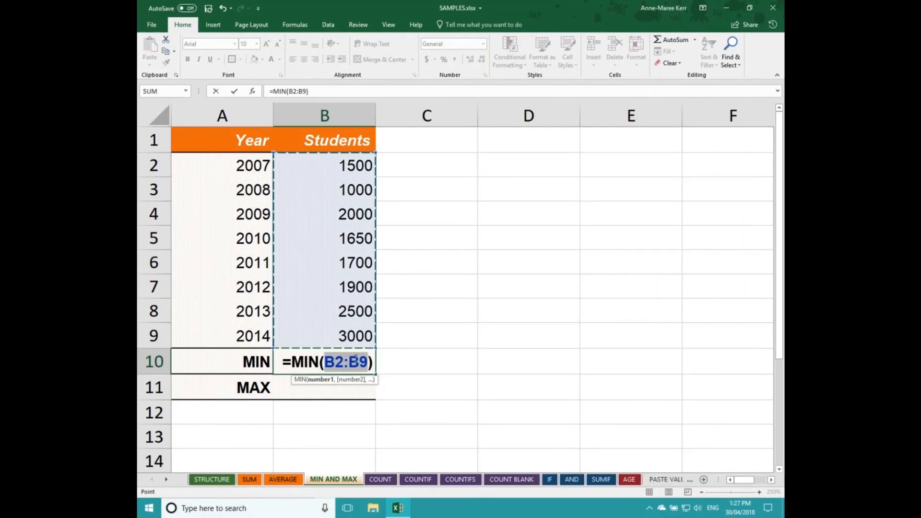
key("Return")
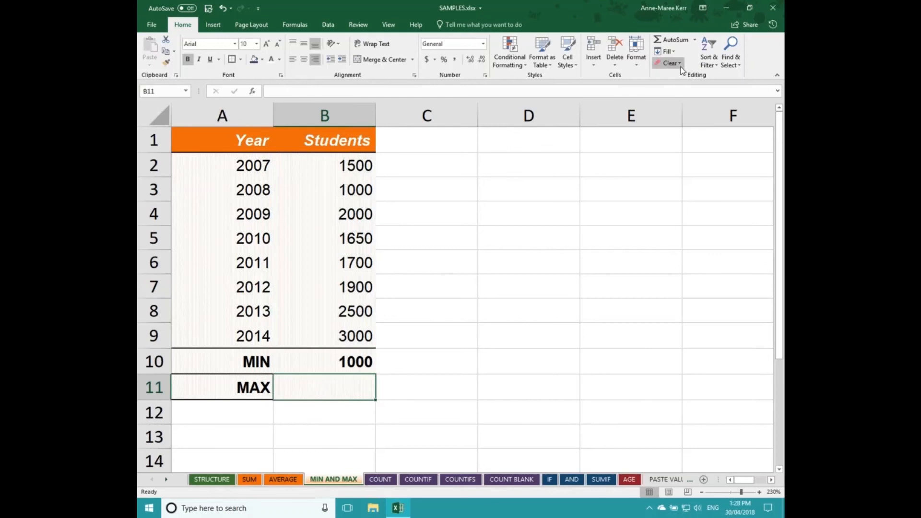
Step: Enter the minimum of B2:B9 in the MAX cell B11 with the AutoSum Min function
left_click(695, 41)
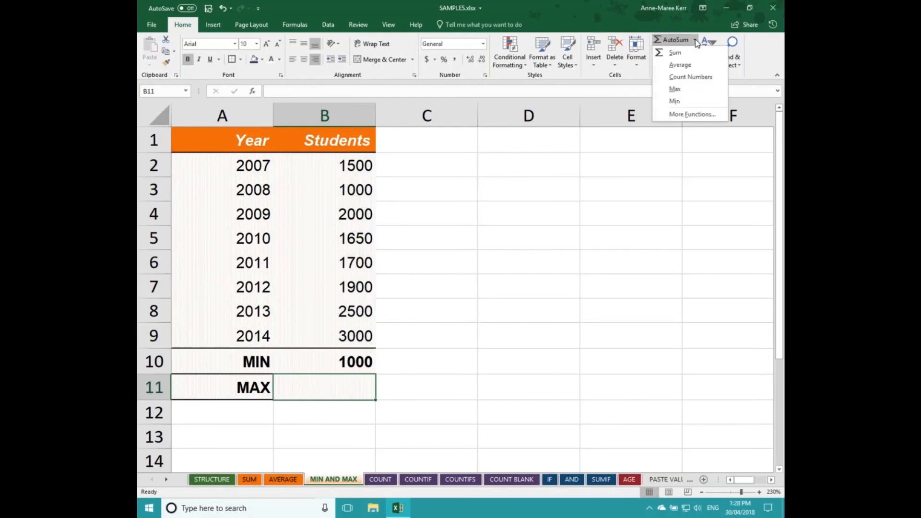
left_click(682, 97)
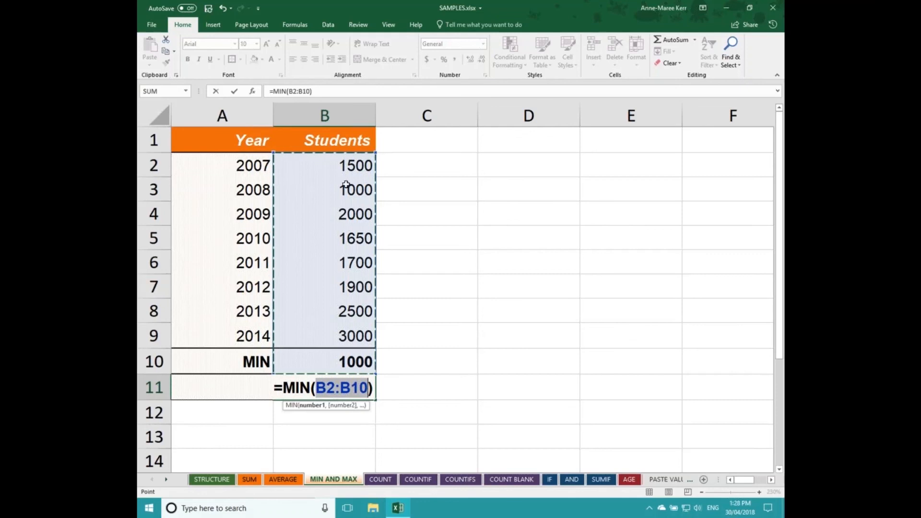
left_click_drag(349, 165, 339, 336)
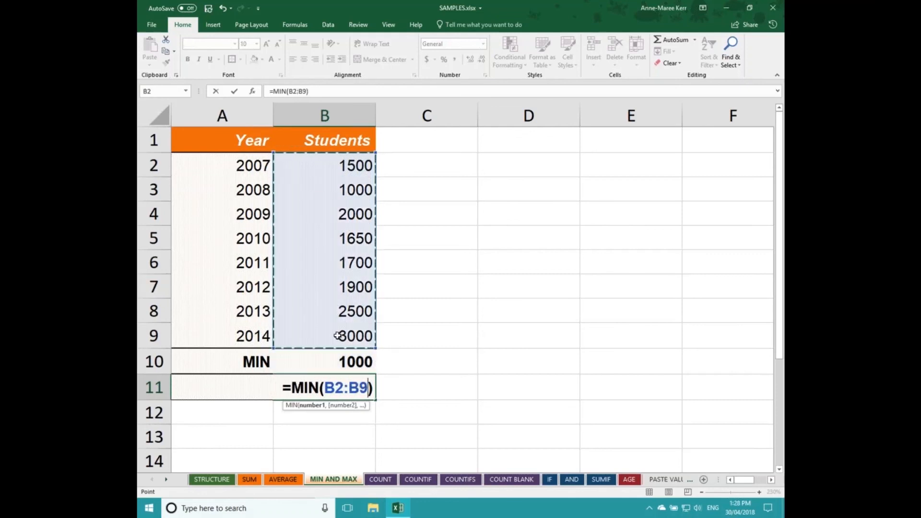
key("Return")
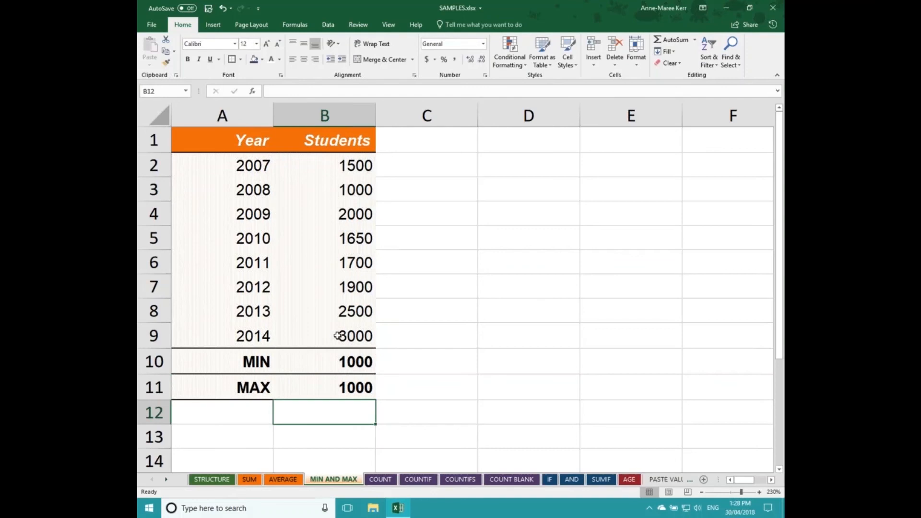
Step: Find the maximum of the student numbers B2:B9 in cell B11 with the AutoSum Max function
left_click(324, 382)
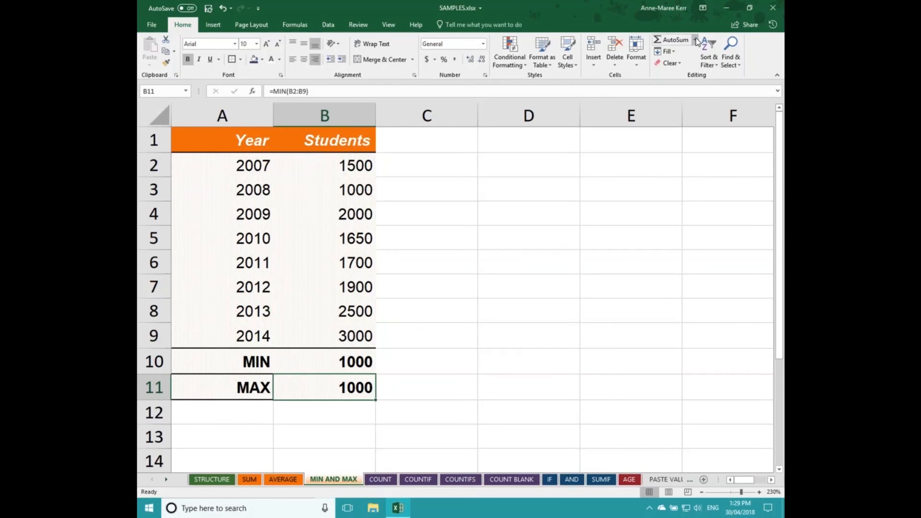
left_click(694, 39)
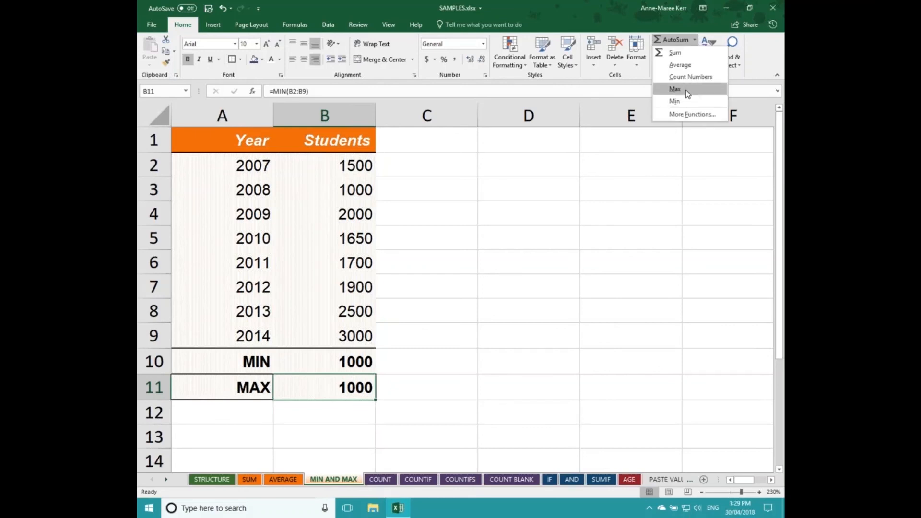
left_click(685, 90)
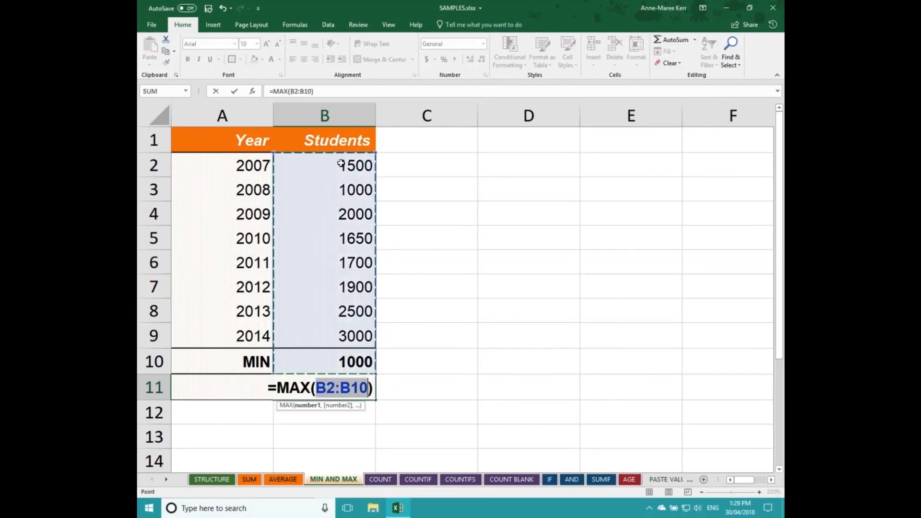
left_click_drag(341, 165, 328, 327)
key("Return")
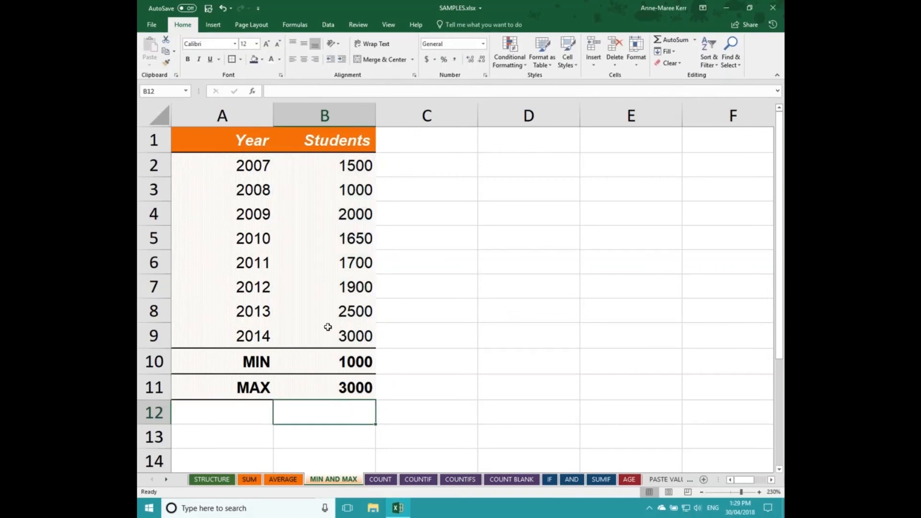
Step: Check the formula and its referenced range in the MAX cell B11, leaving the formula as it is
left_click(313, 387)
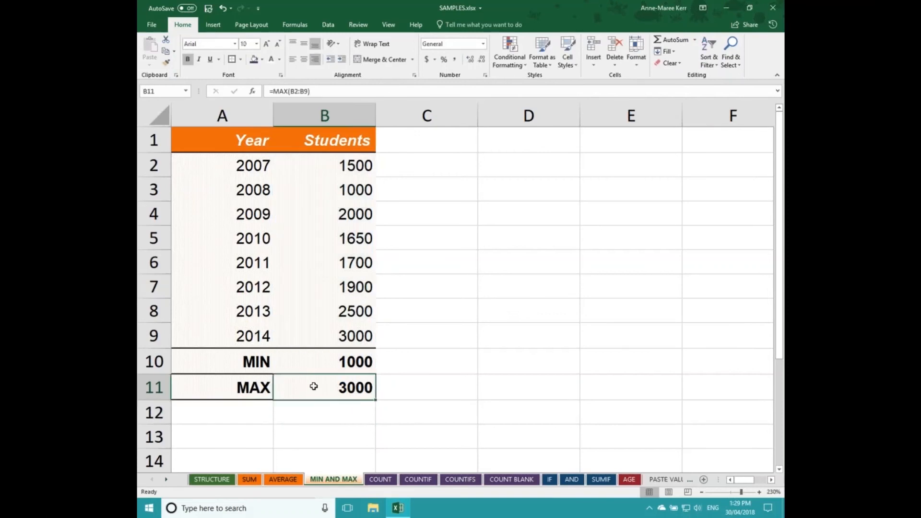
double_click(338, 390)
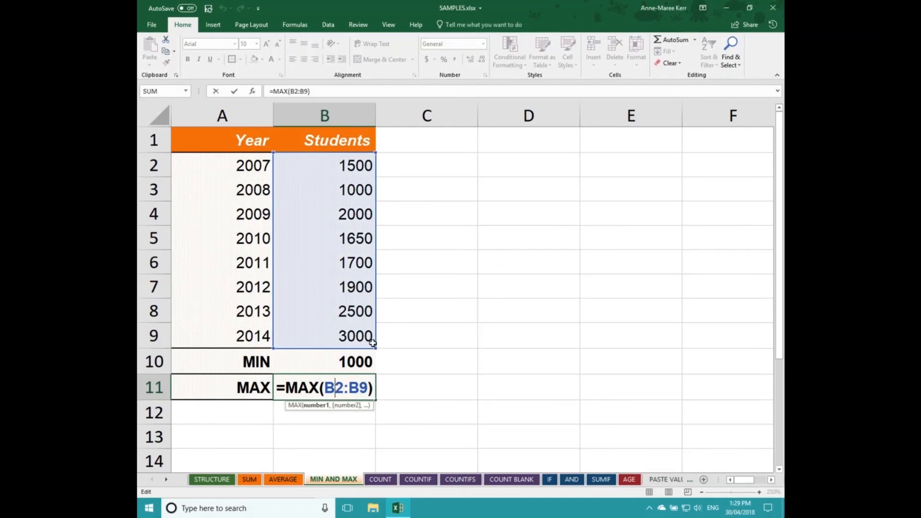
key("ctrl+Return")
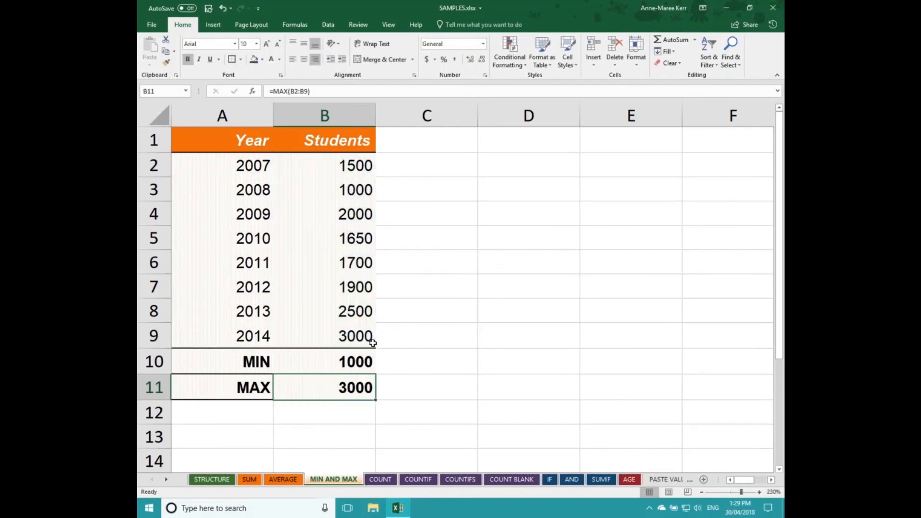
left_click(429, 408)
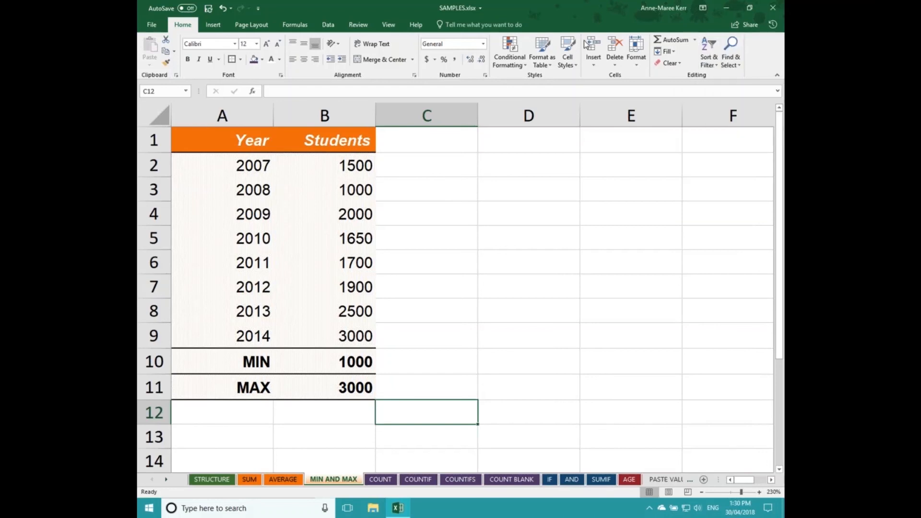
Step: Select all cells containing formulas on the MIN AND MAX sheet and fill them with a light orange theme colour
left_click(737, 57)
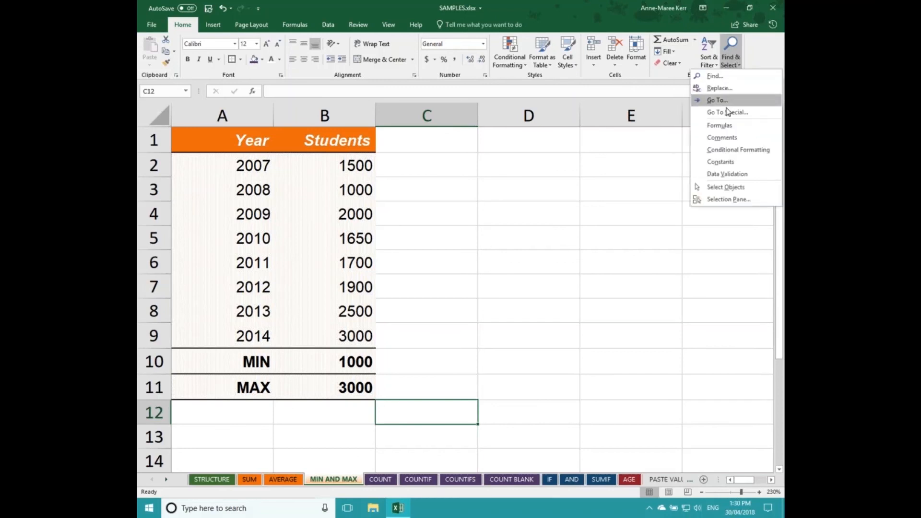
left_click(730, 126)
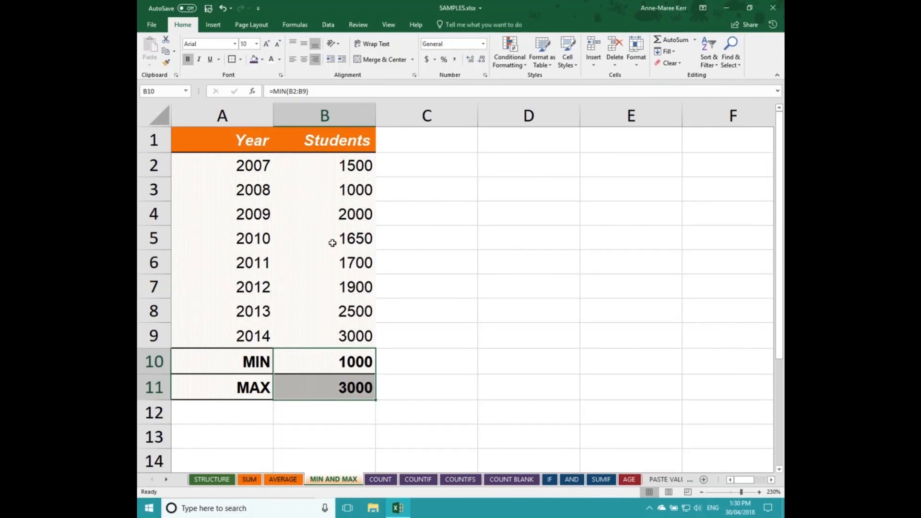
left_click(262, 64)
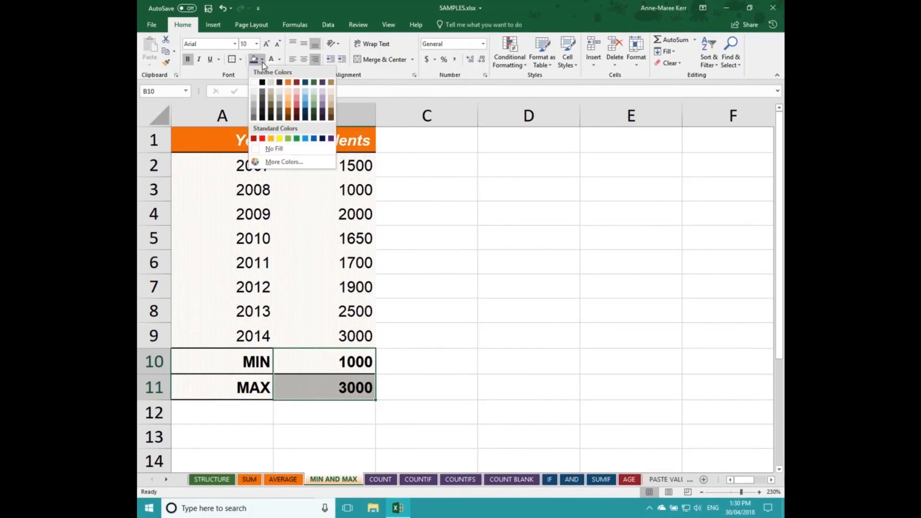
left_click(287, 94)
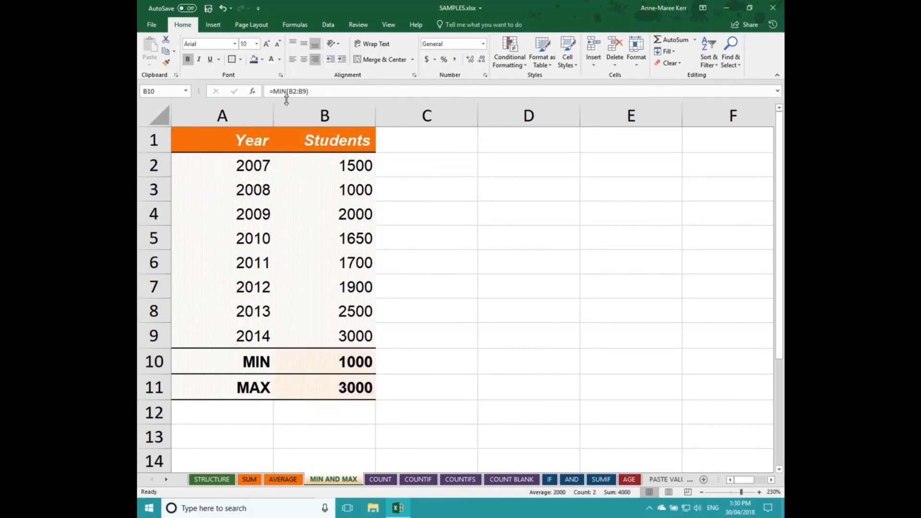
left_click(448, 243)
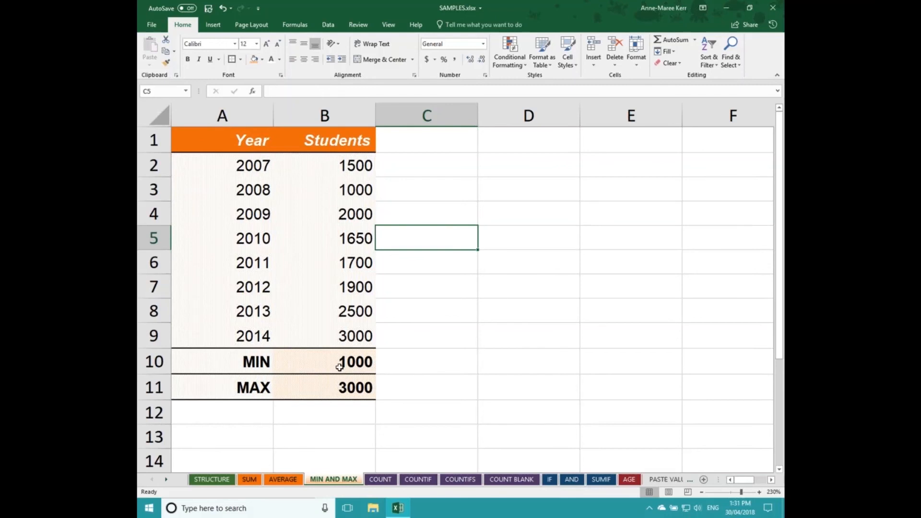
Step: On the COUNT sheet, count the numeric entries of A2:A7 in cell C7 with the AutoSum Count Numbers function
left_click(380, 479)
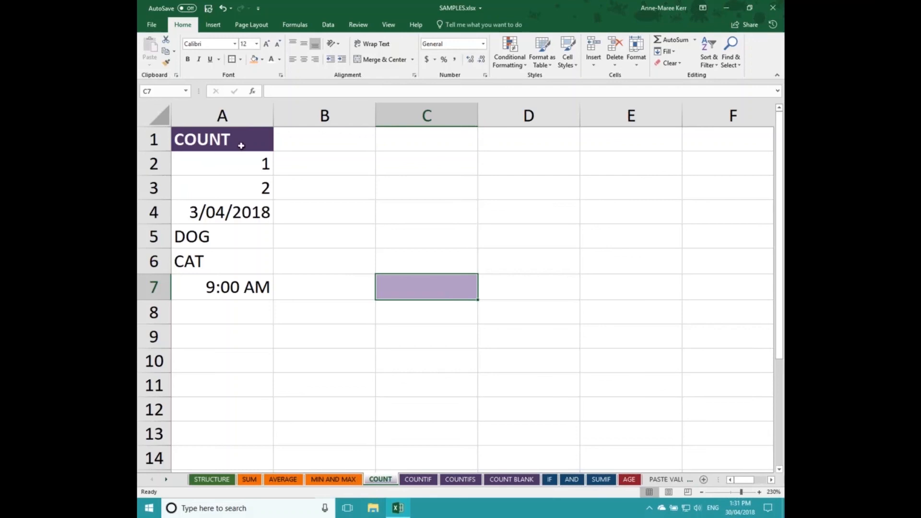
left_click(694, 41)
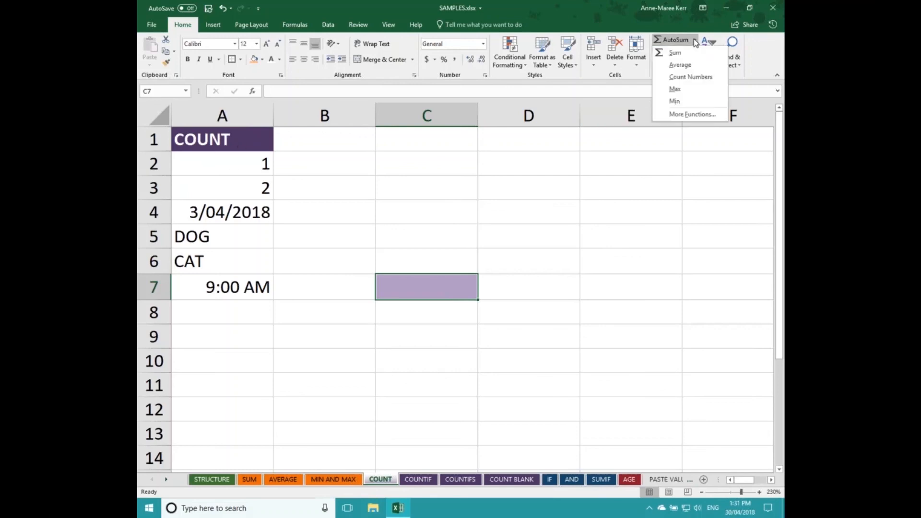
left_click(695, 42)
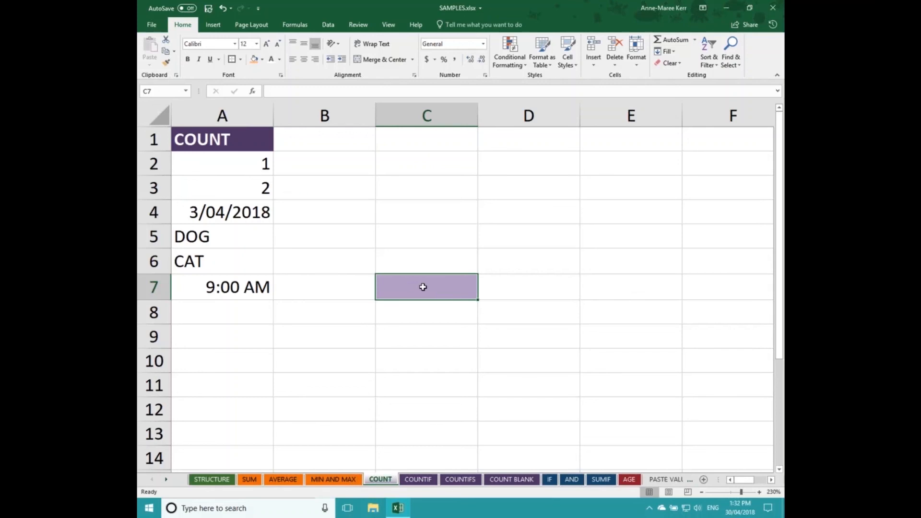
left_click(694, 40)
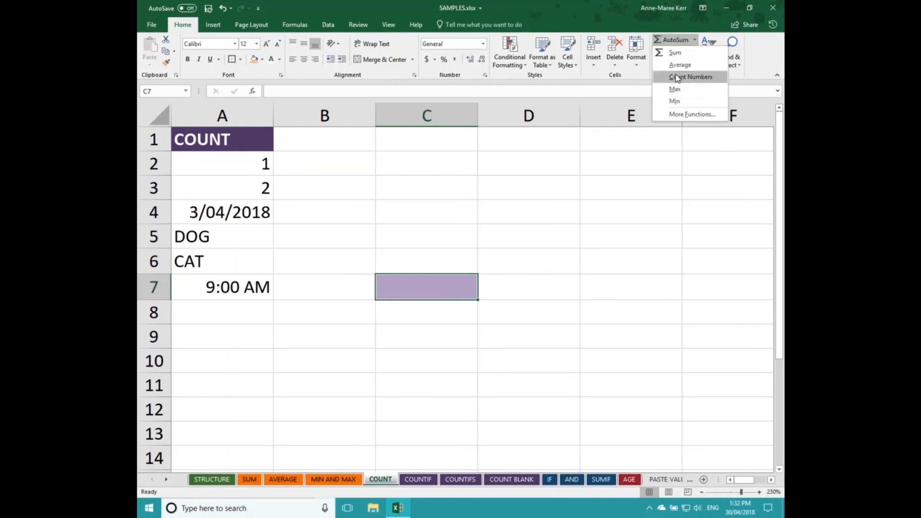
left_click(677, 77)
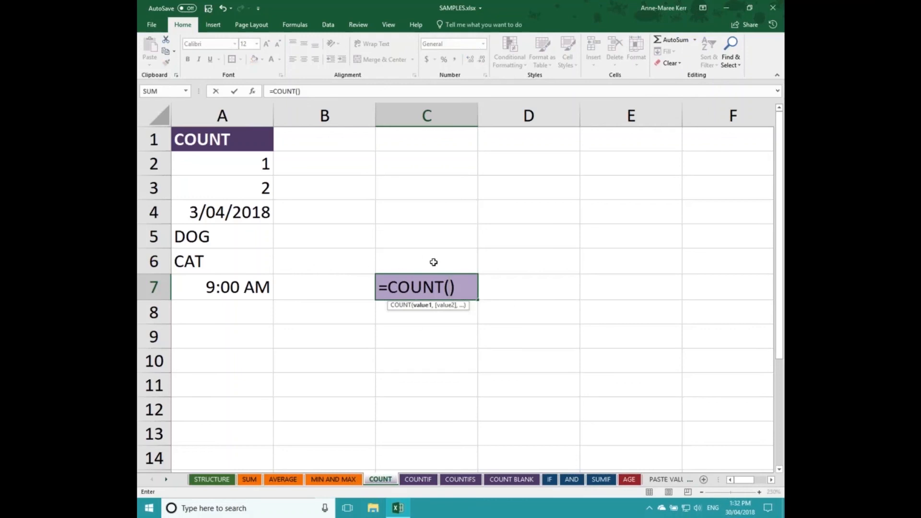
left_click(244, 165)
left_click_drag(244, 165, 231, 288)
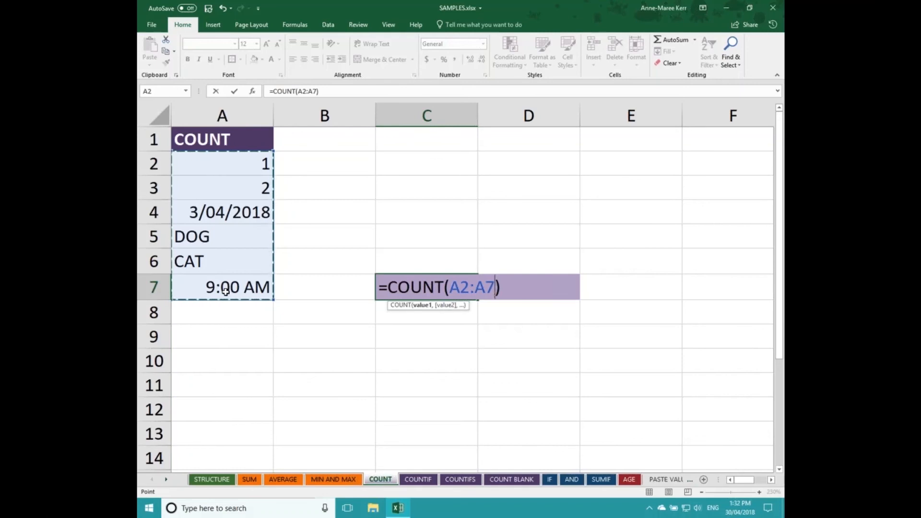
key("Return")
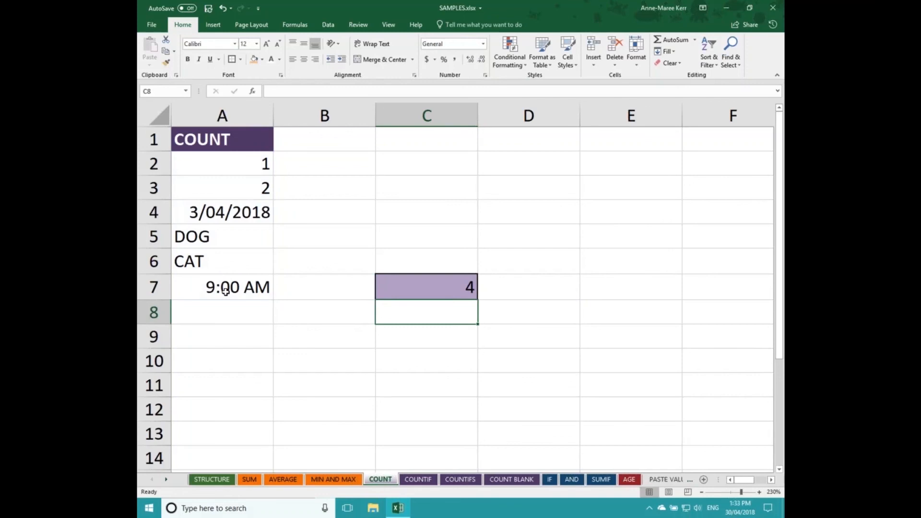
left_click(405, 284)
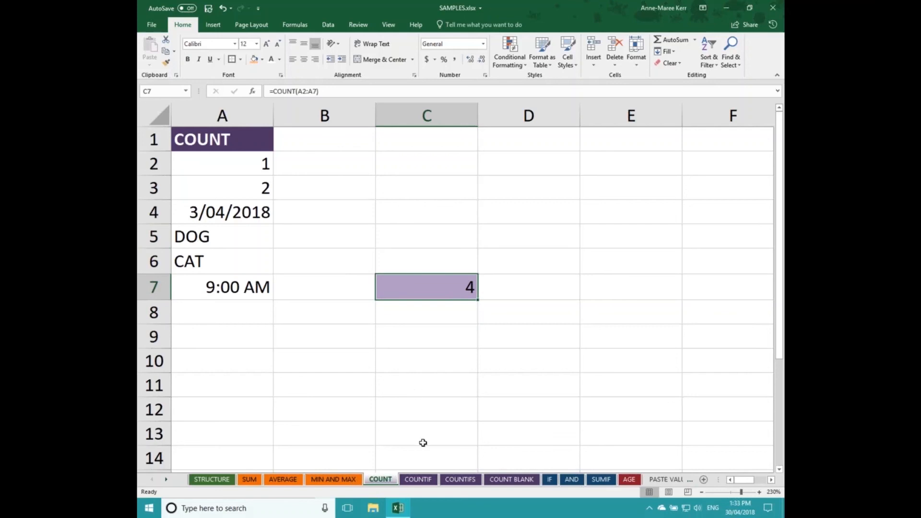
Step: Open the COUNTIF sheet and look over the AutoSum function choices and the function library
left_click(419, 480)
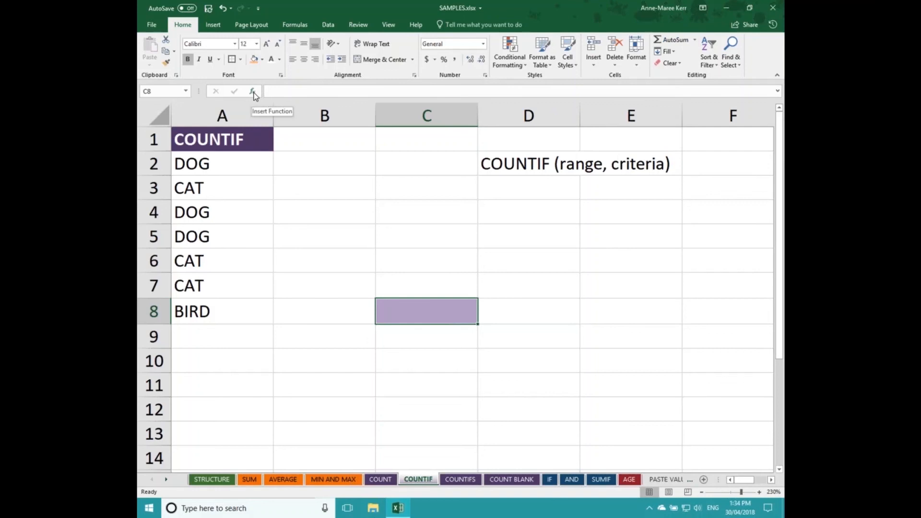
left_click(694, 41)
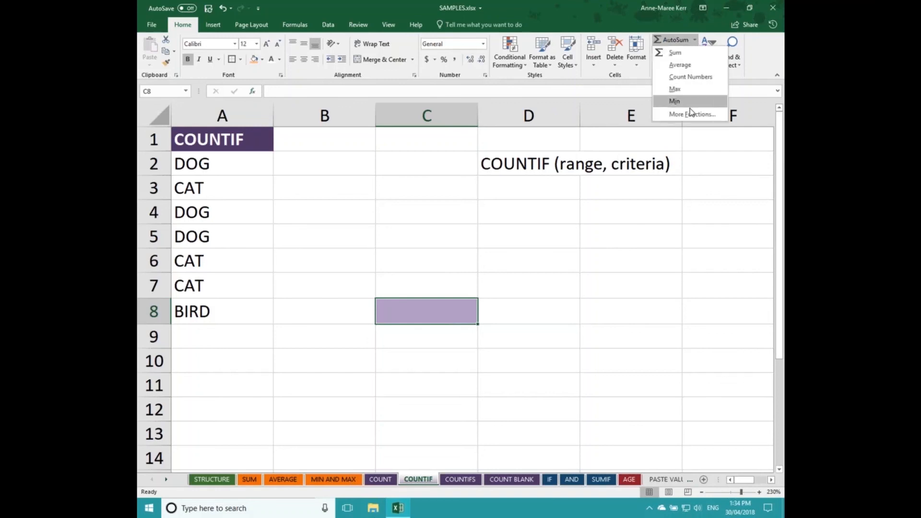
left_click(696, 40)
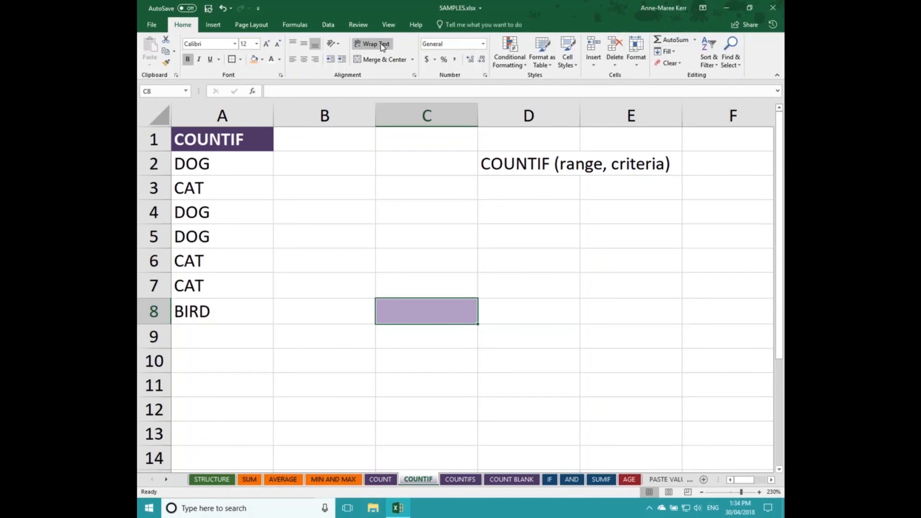
left_click(295, 25)
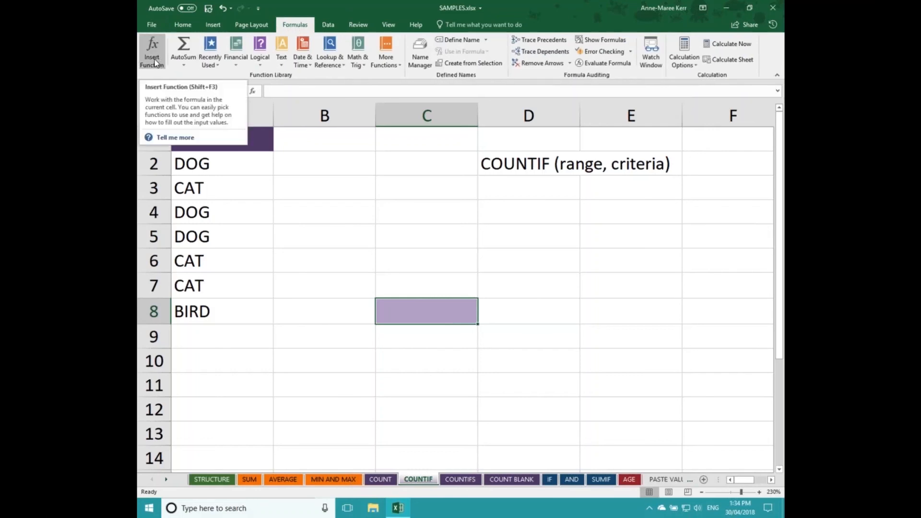
left_click(183, 25)
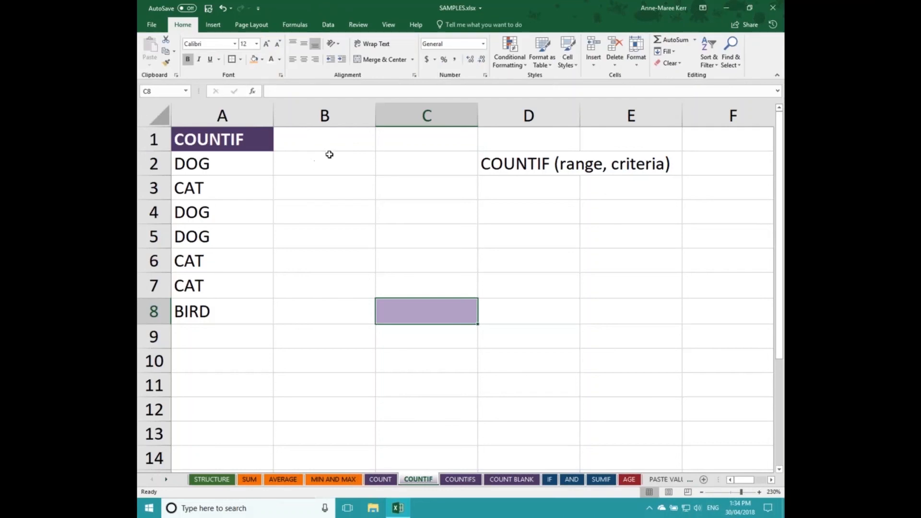
Step: Search the available functions for "countif" and insert the COUNTIF function into cell C8
left_click(253, 92)
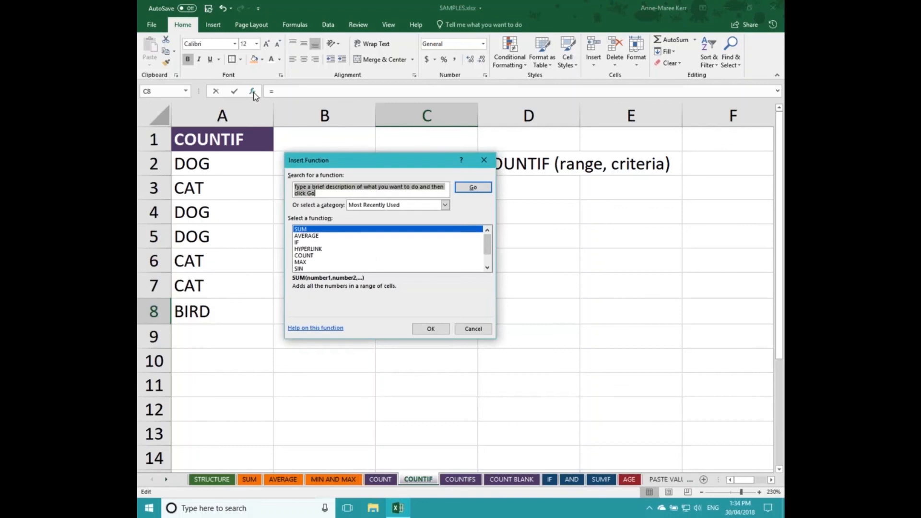
left_click_drag(350, 161, 419, 162)
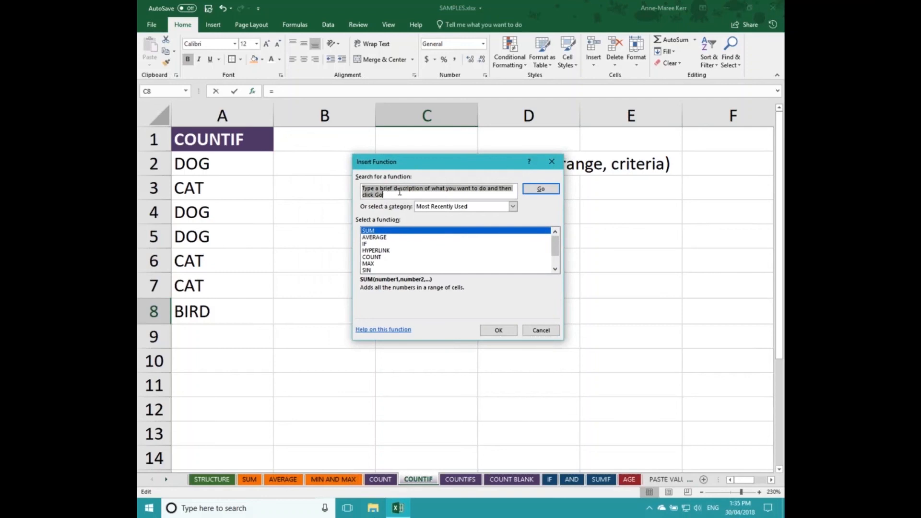
type("countif")
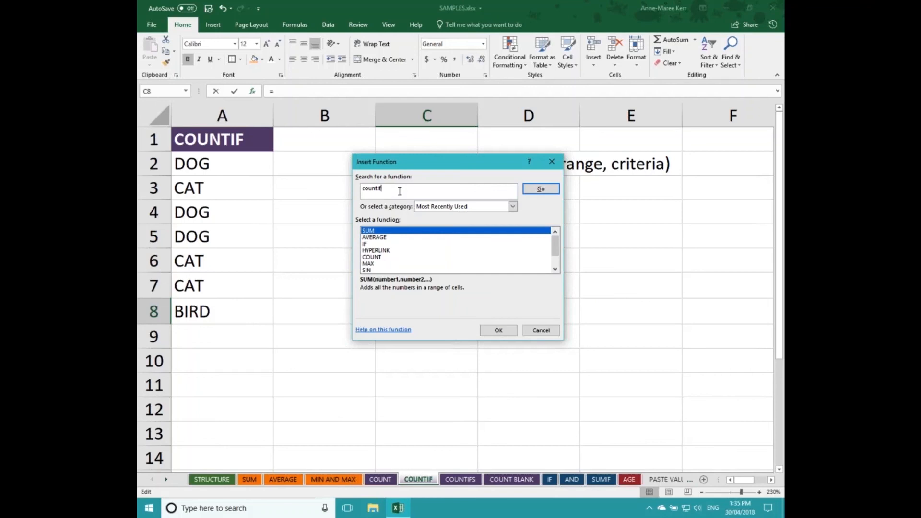
left_click(548, 191)
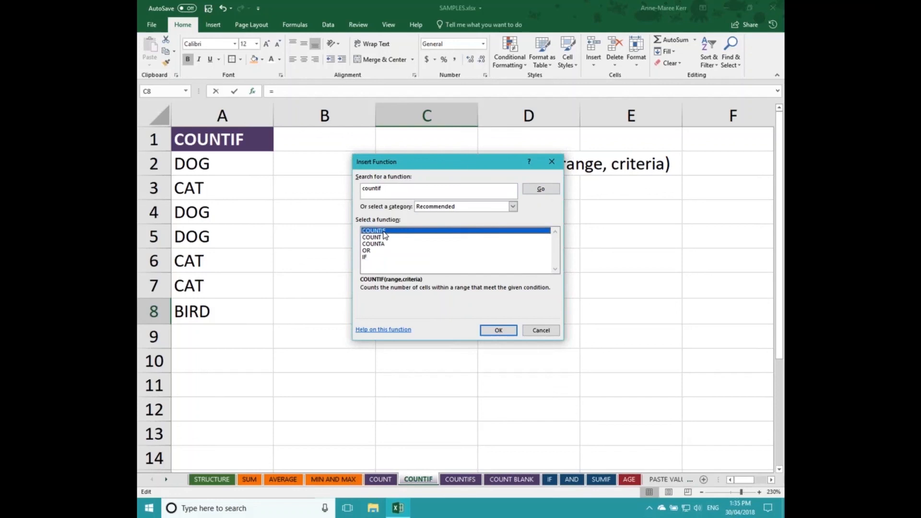
left_click(504, 330)
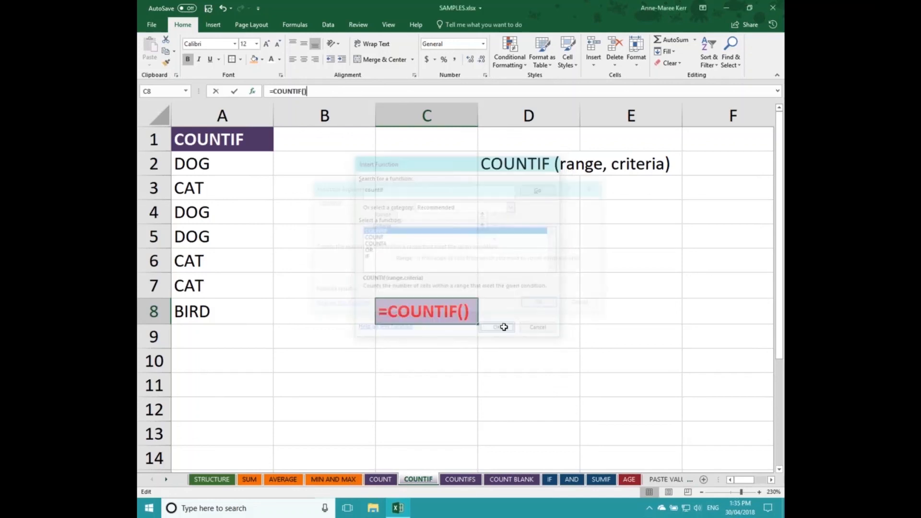
left_click_drag(472, 186, 554, 129)
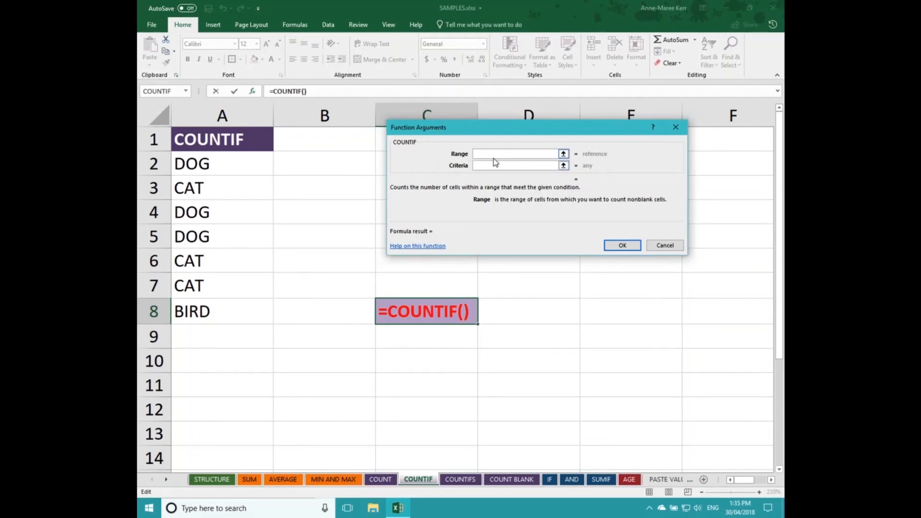
left_click(212, 166)
left_click_drag(212, 165, 220, 313)
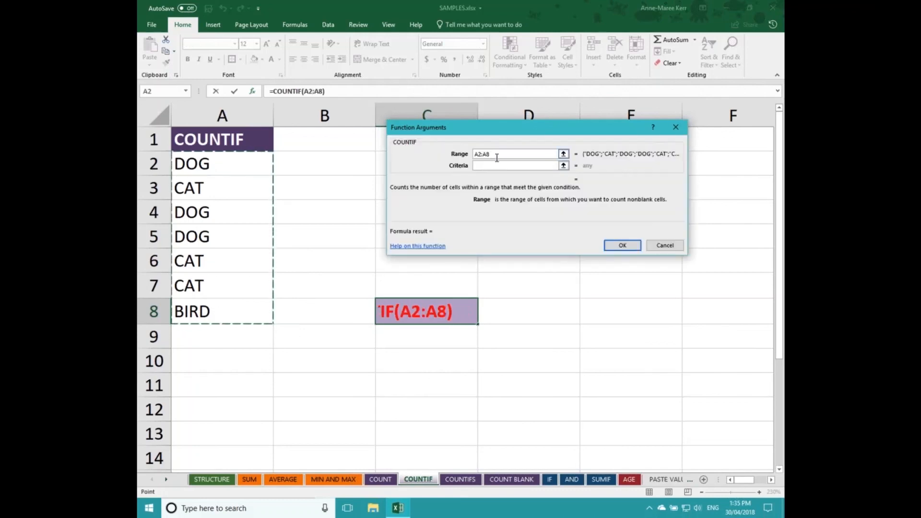
left_click(465, 154)
key("BackSpace")
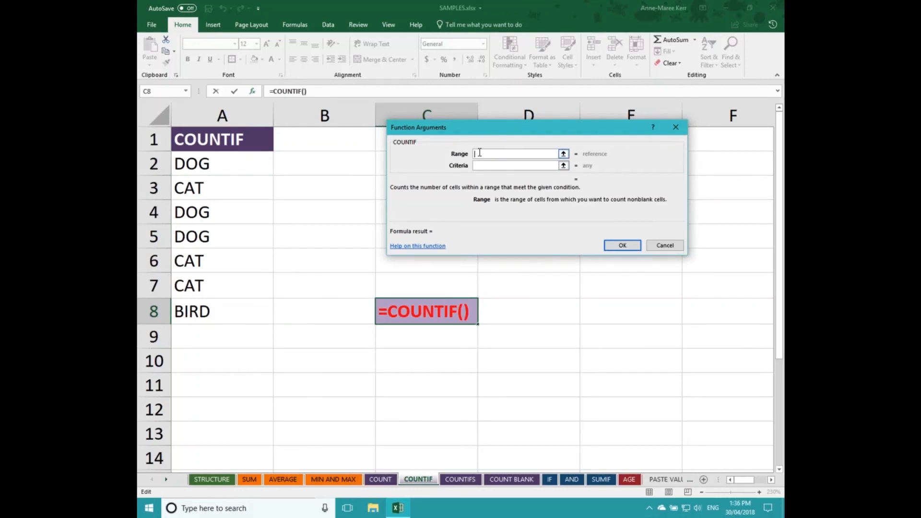
Step: Complete the COUNTIF formula in C8 with range A2:A8 and criteria DOG
left_click(224, 158)
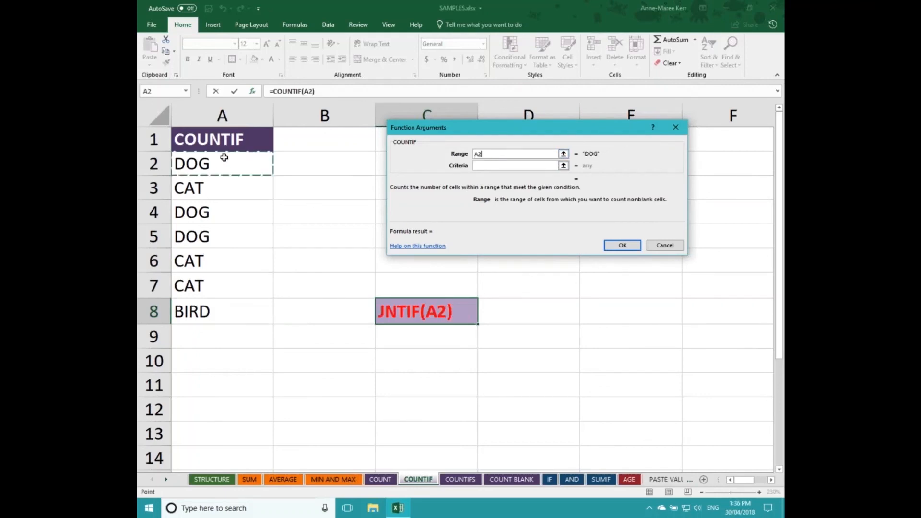
left_click_drag(224, 159, 257, 305)
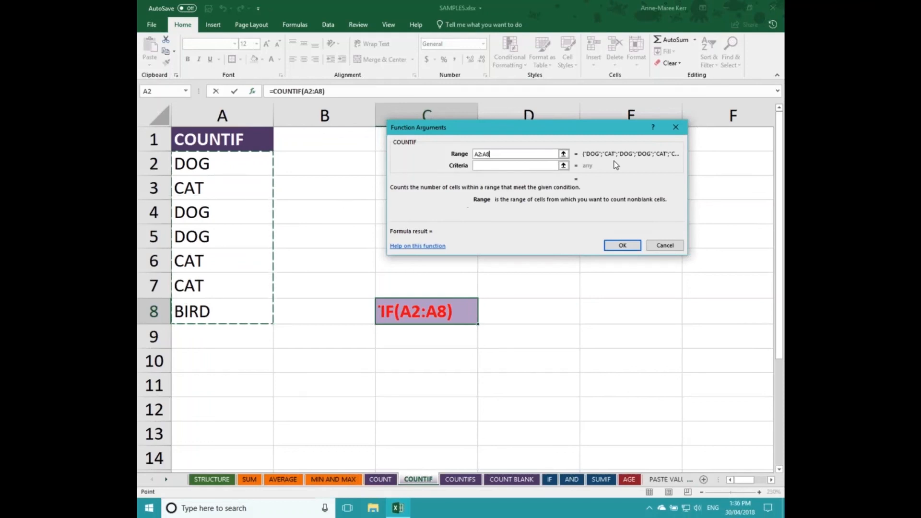
left_click(486, 167)
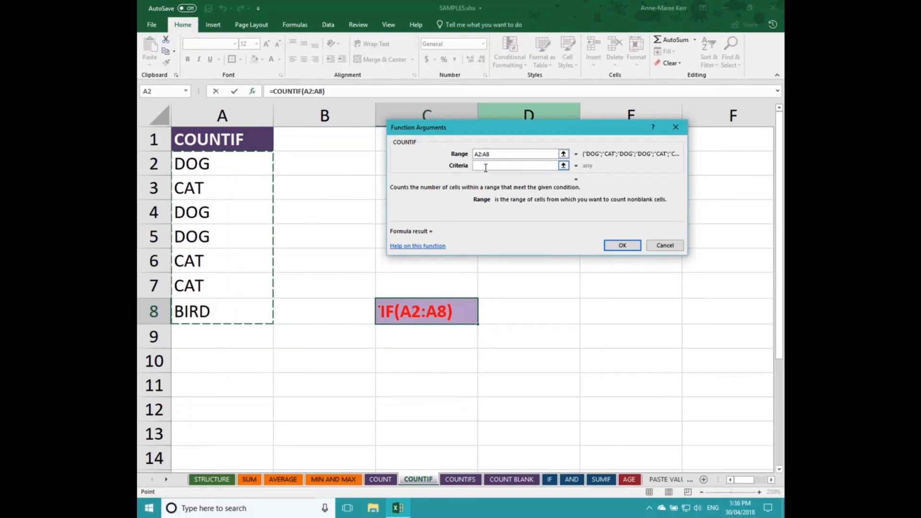
type("DOG")
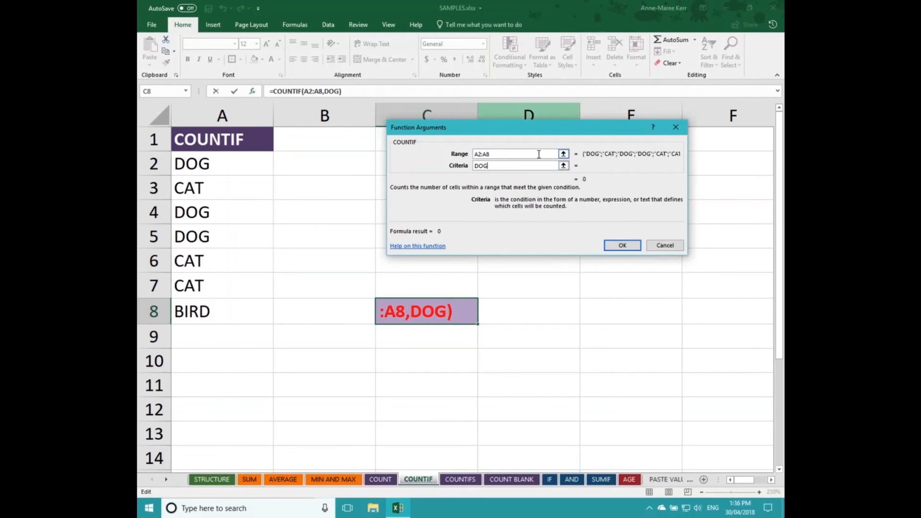
left_click(539, 154)
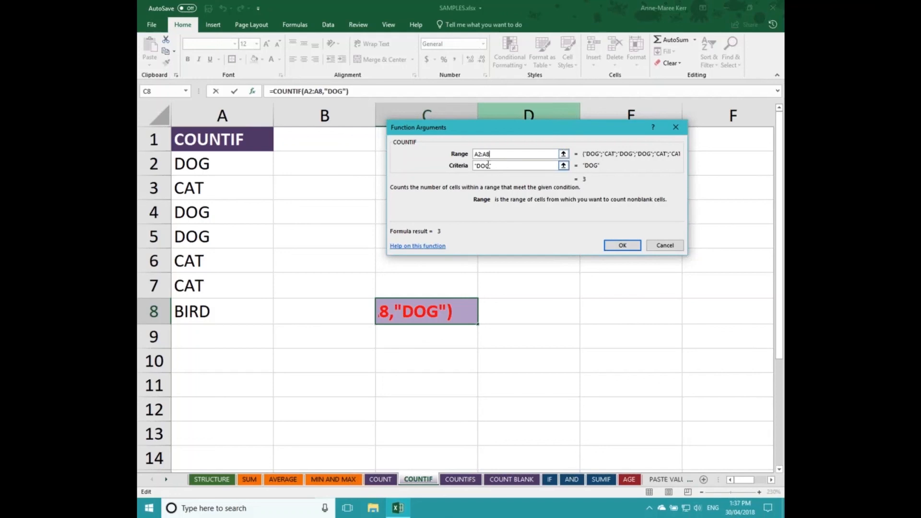
left_click(616, 245)
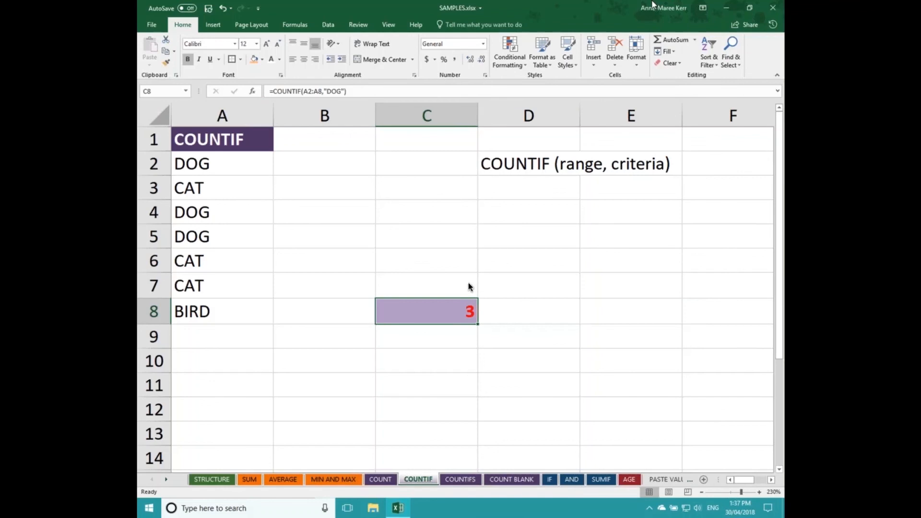
Step: Insert a COUNTIF function in cell C9 with range A2:A8 and criteria cat
left_click(428, 335)
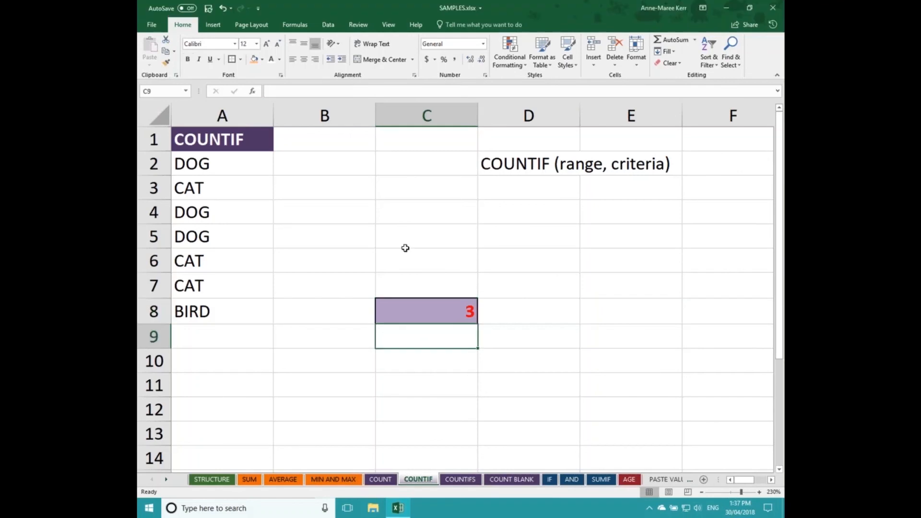
left_click(253, 91)
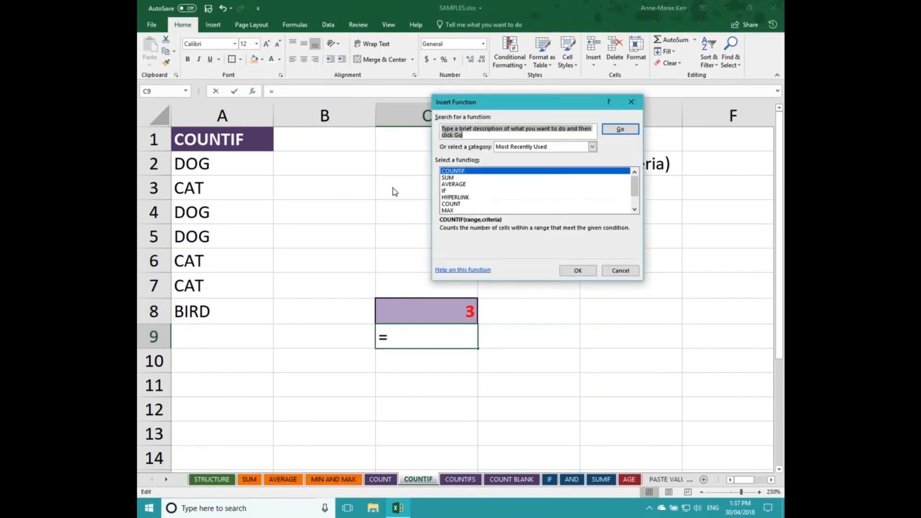
double_click(468, 172)
left_click(225, 172)
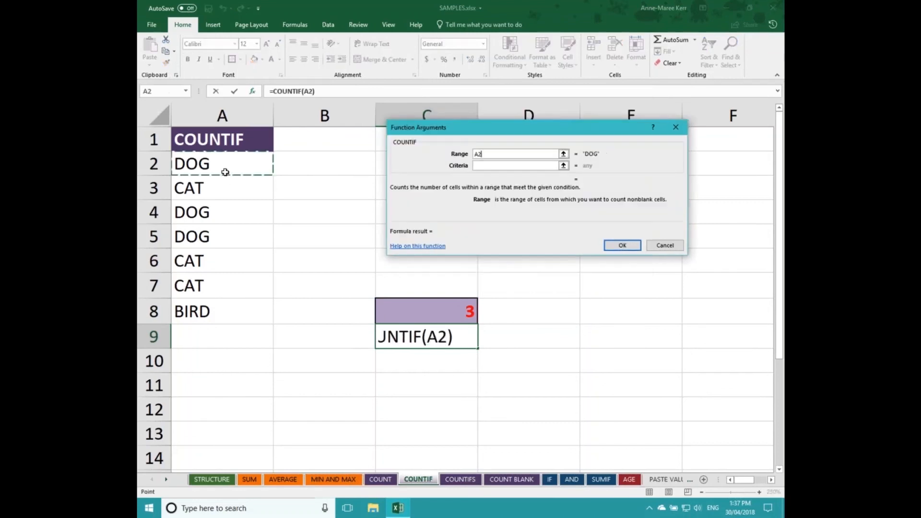
left_click_drag(224, 172, 220, 319)
left_click(481, 166)
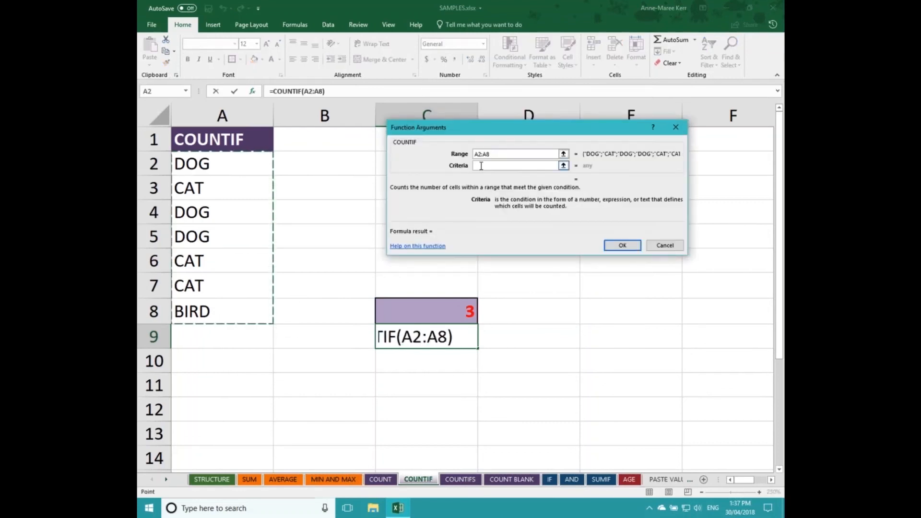
type("cat")
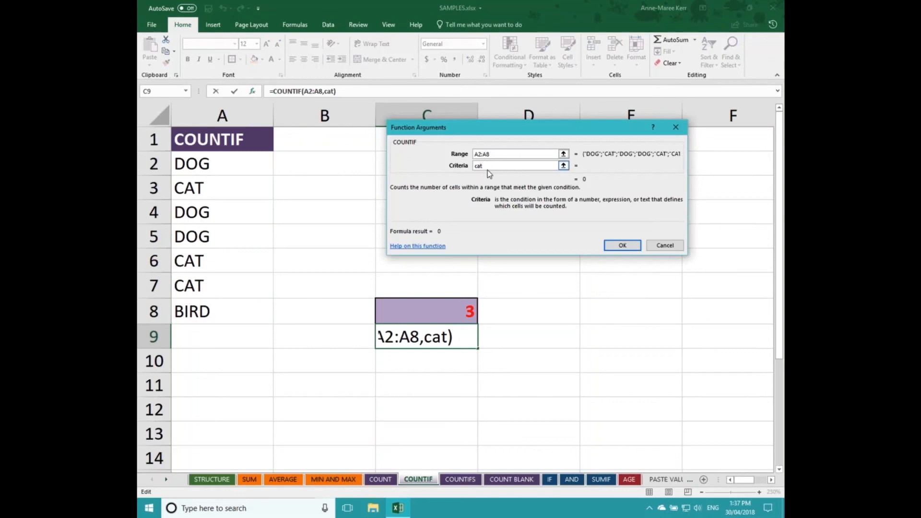
left_click(624, 246)
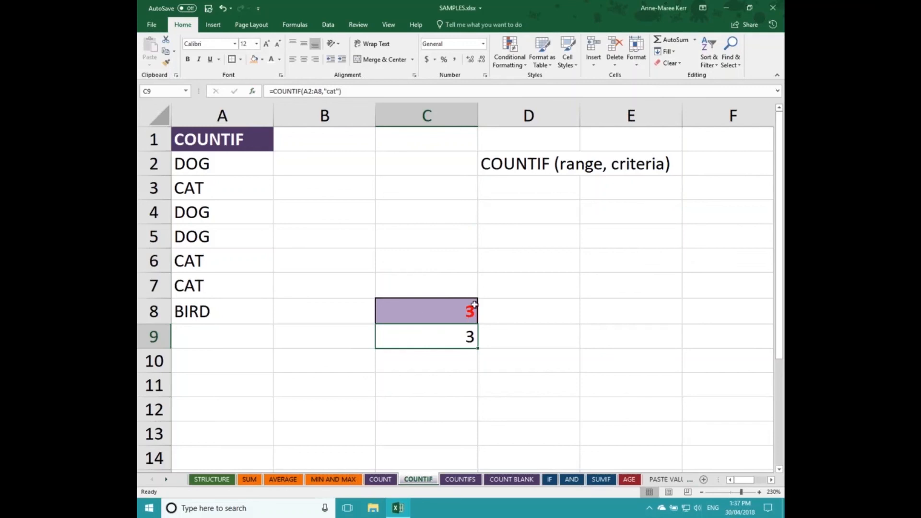
Step: Label the two counts by entering DOG in B8 and CAT in B9, and select B8:C9
left_click(361, 312)
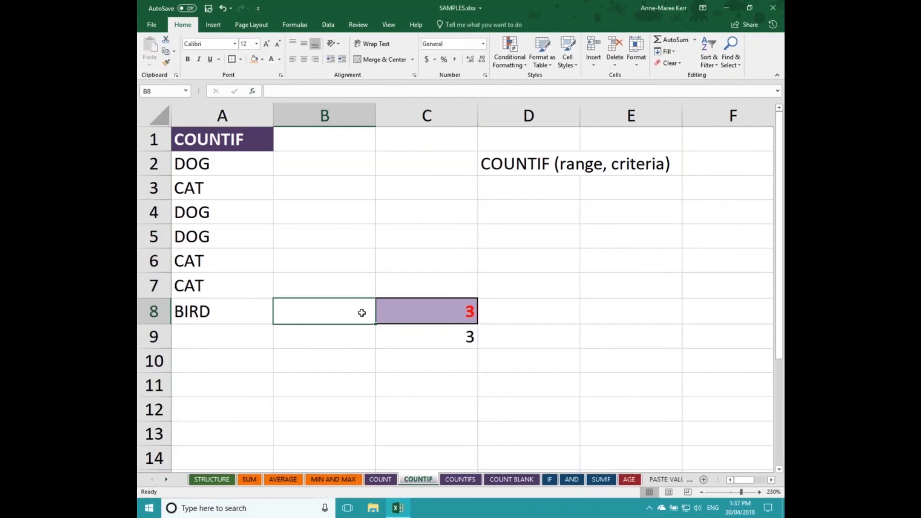
double_click(361, 313)
type("DOG")
key("Return")
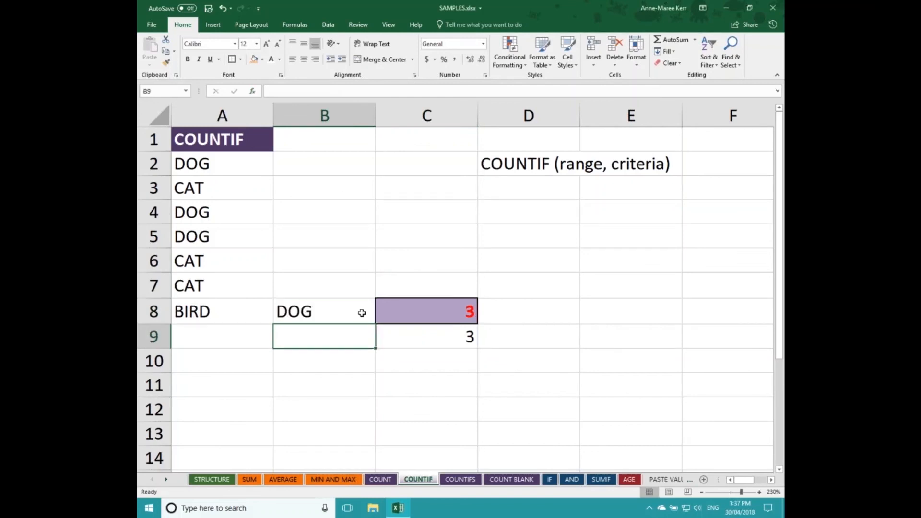
type("CAT")
key("Return")
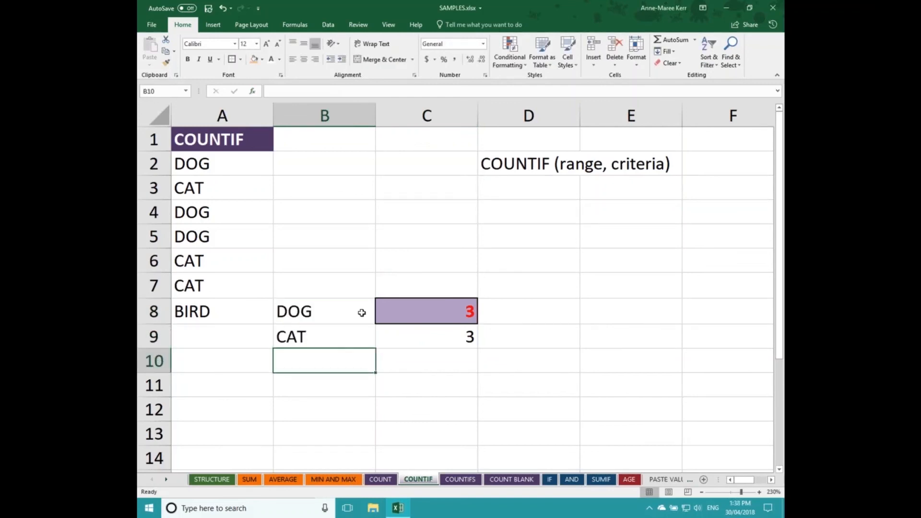
left_click_drag(361, 311, 407, 329)
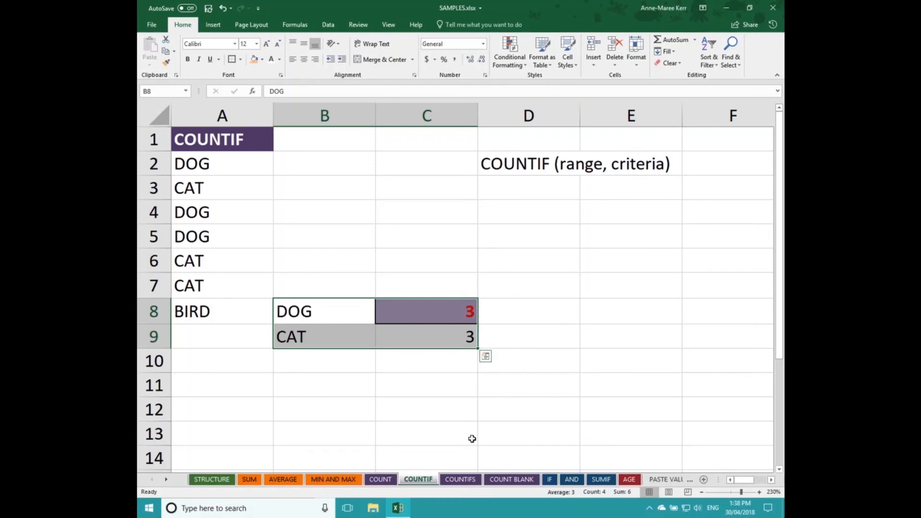
Step: On the COUNTIFS sheet, search the available functions for "countifs" and insert the COUNTIFS function into cell D9
left_click(460, 479)
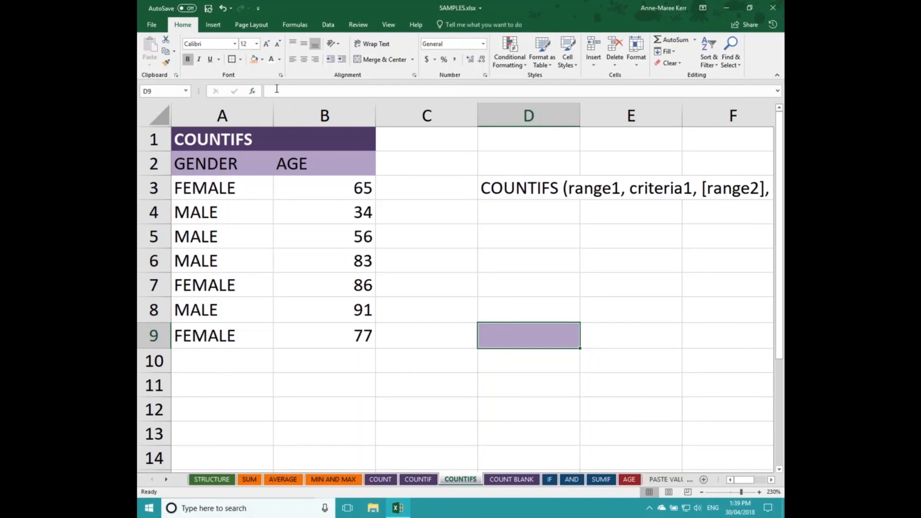
type("=")
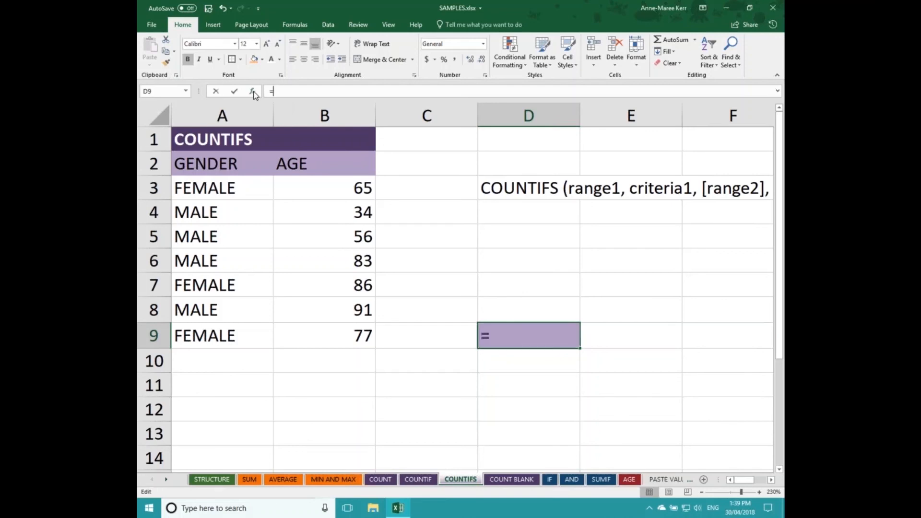
left_click(253, 91)
type("countifs")
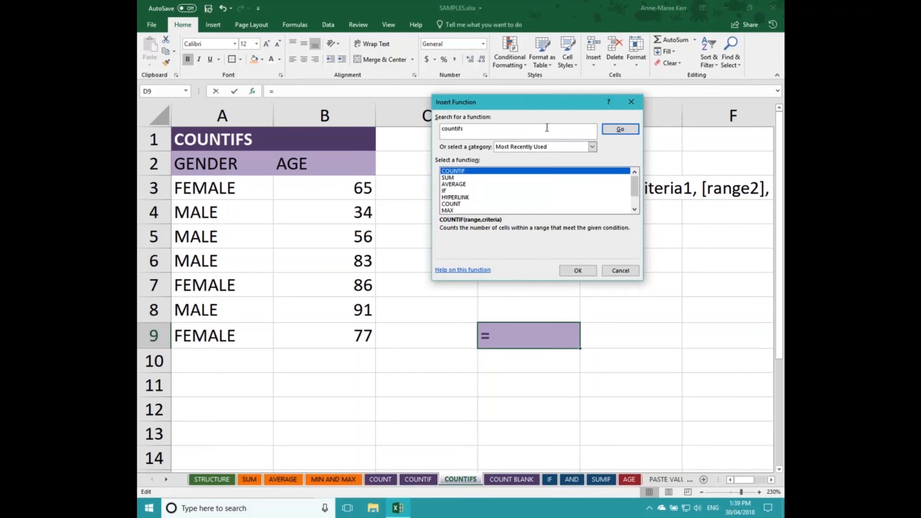
left_click(618, 129)
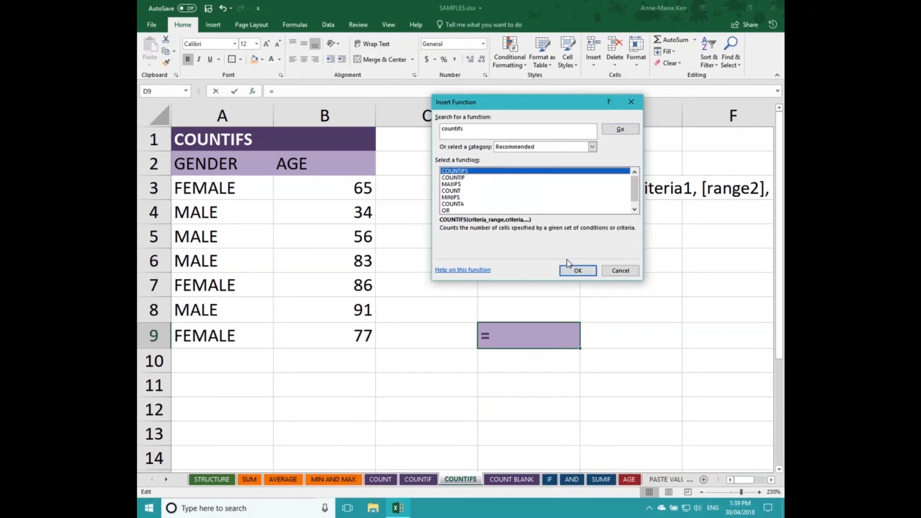
left_click(574, 271)
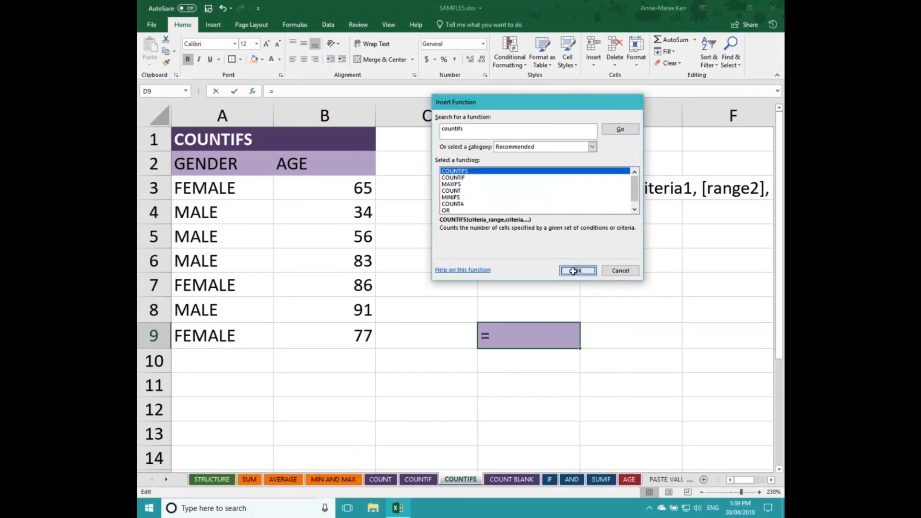
Step: Set the first COUNTIFS condition to the gender range A3:A9 with criteria MALE
left_click_drag(569, 111, 602, 162)
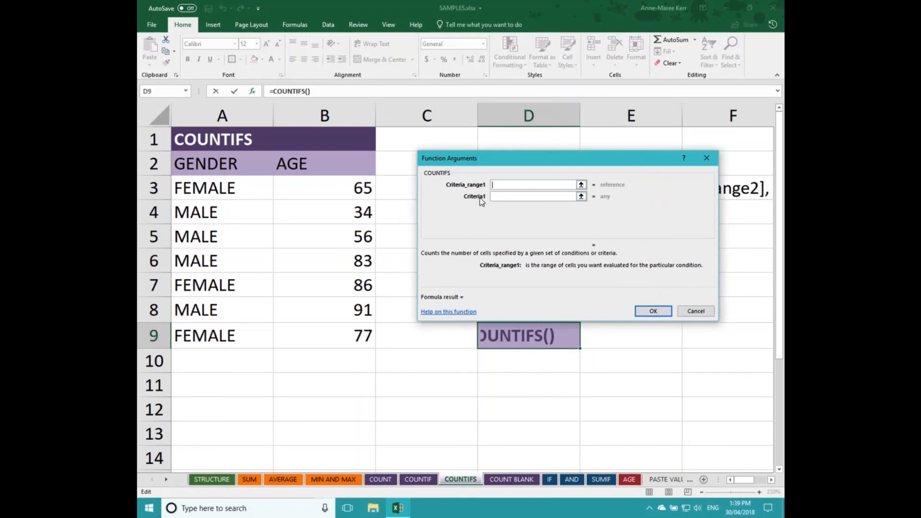
left_click(238, 191)
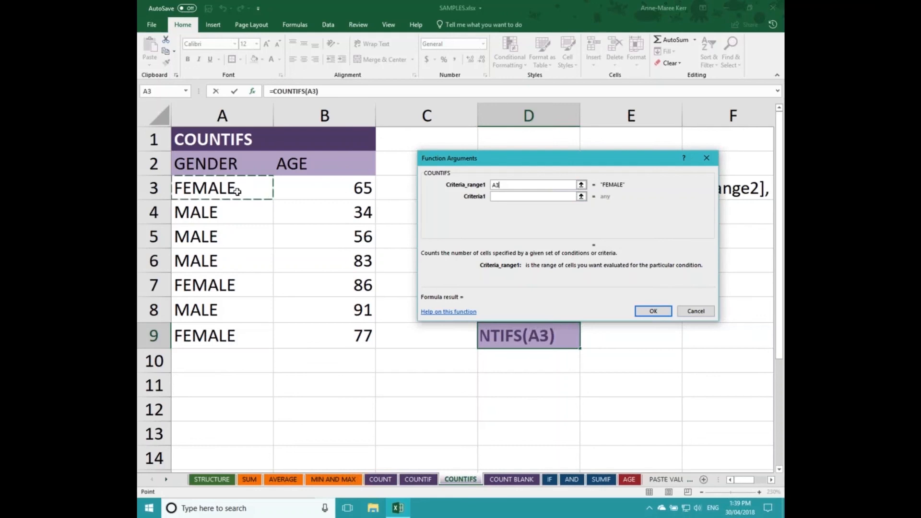
left_click_drag(238, 191, 239, 331)
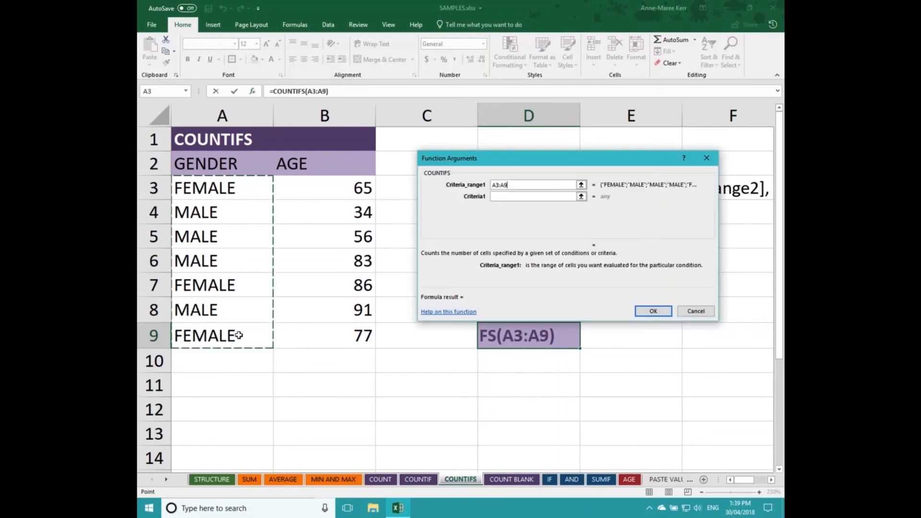
left_click(505, 198)
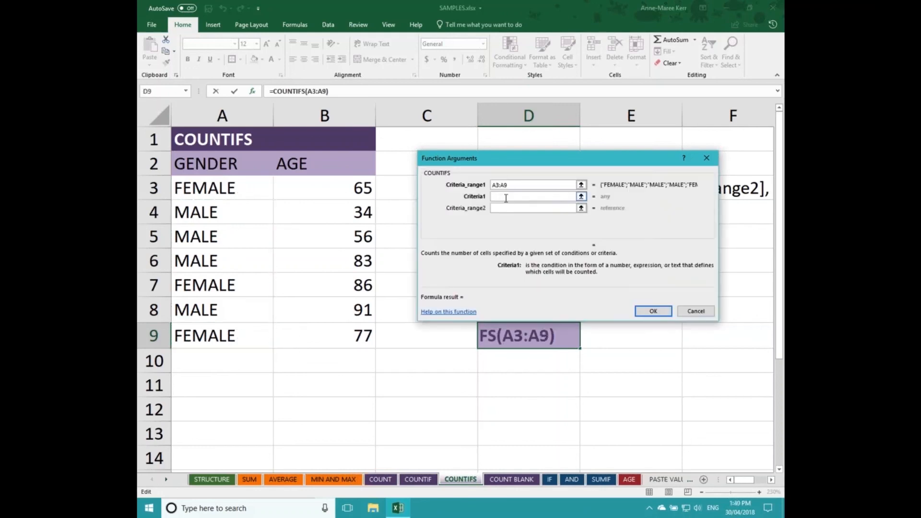
type("MALE")
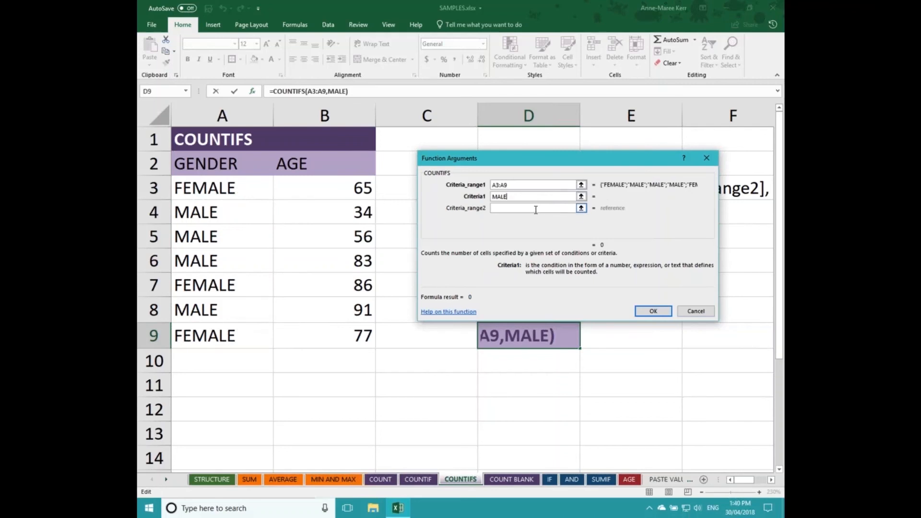
Step: Set the second COUNTIFS condition to the age range B3:B9 with criteria >65 and complete the formula
left_click(502, 209)
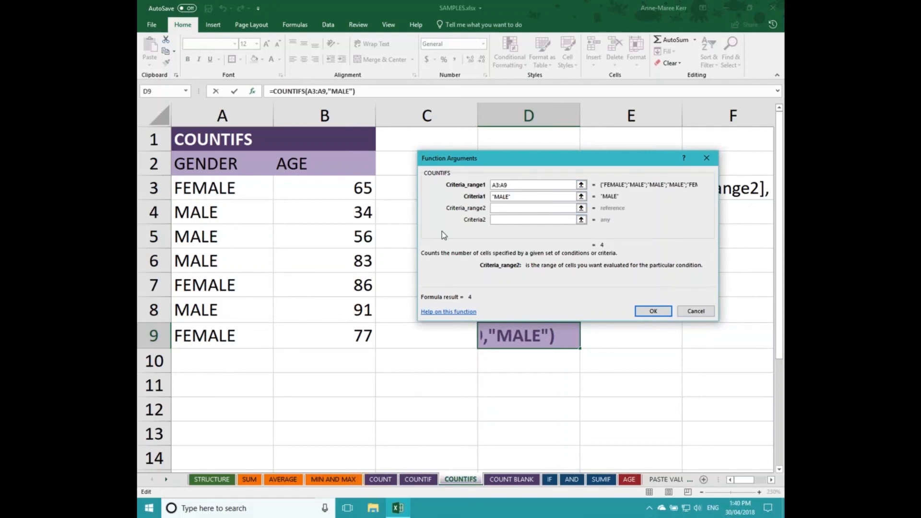
left_click_drag(351, 191, 363, 338)
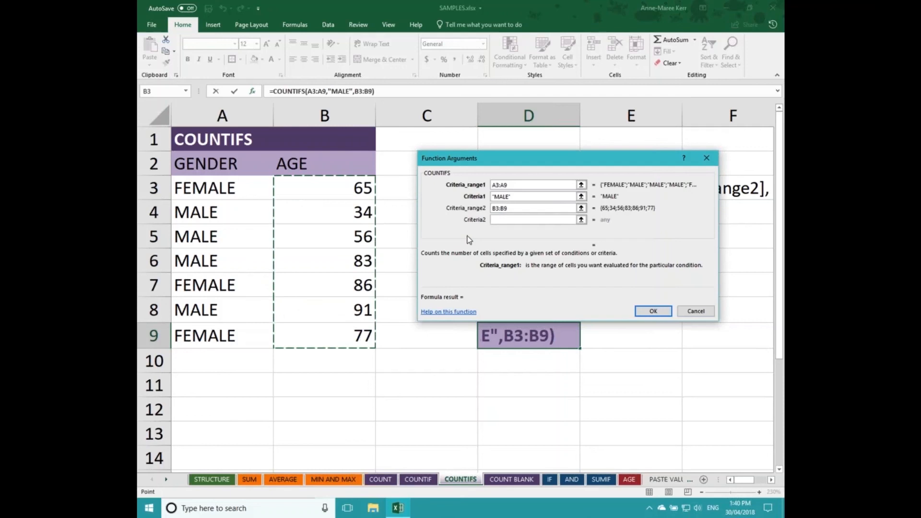
left_click(511, 220)
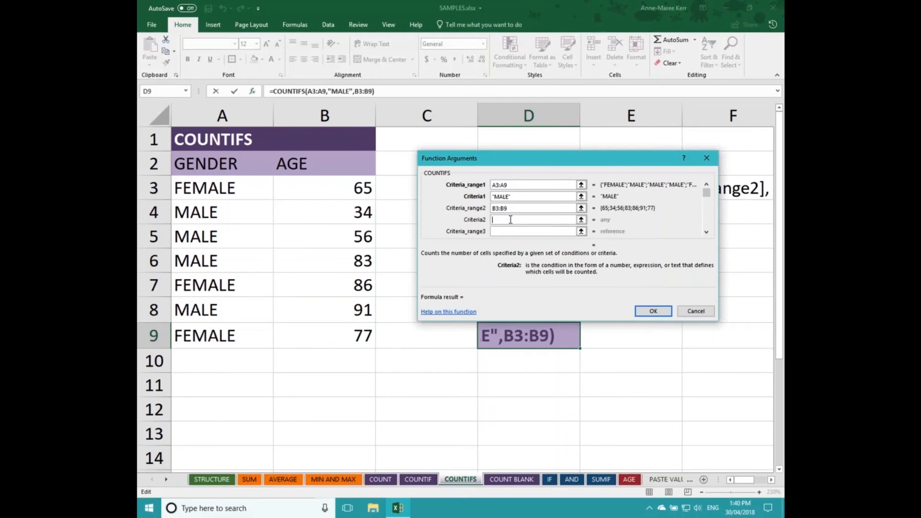
type(">")
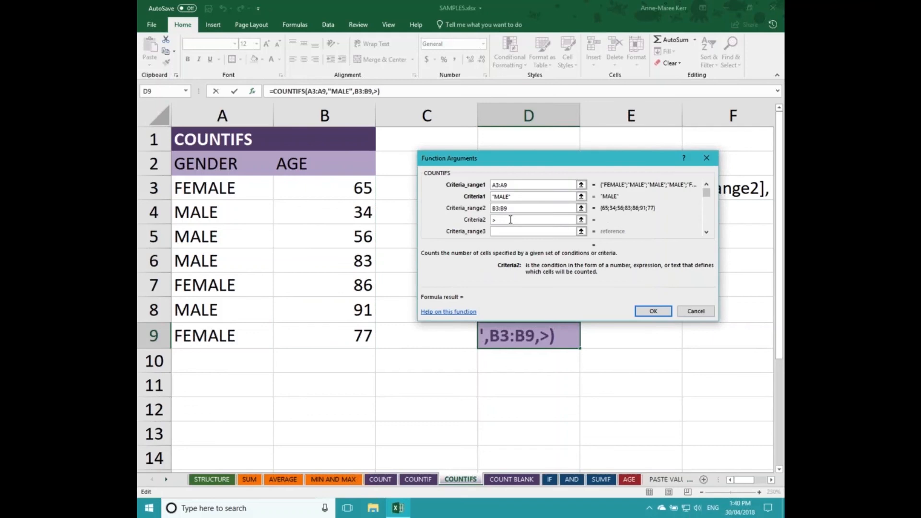
type("65")
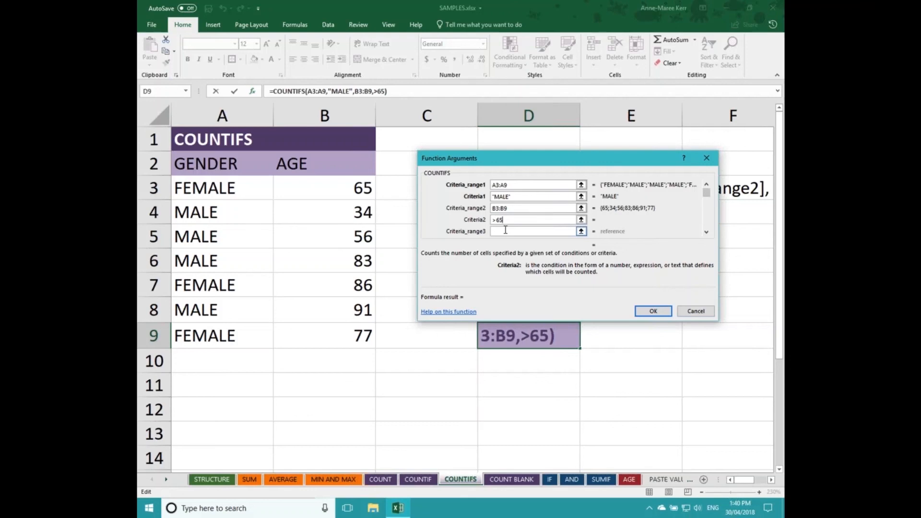
left_click(654, 311)
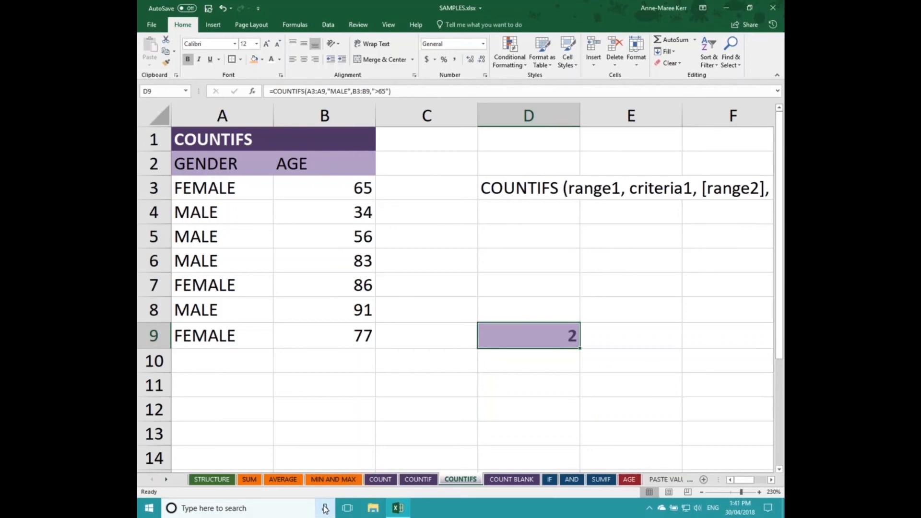
Step: On the COUNT BLANK sheet, enter a COUNTBLANK formula in D12 for the survey responses in A3:A13
left_click(510, 482)
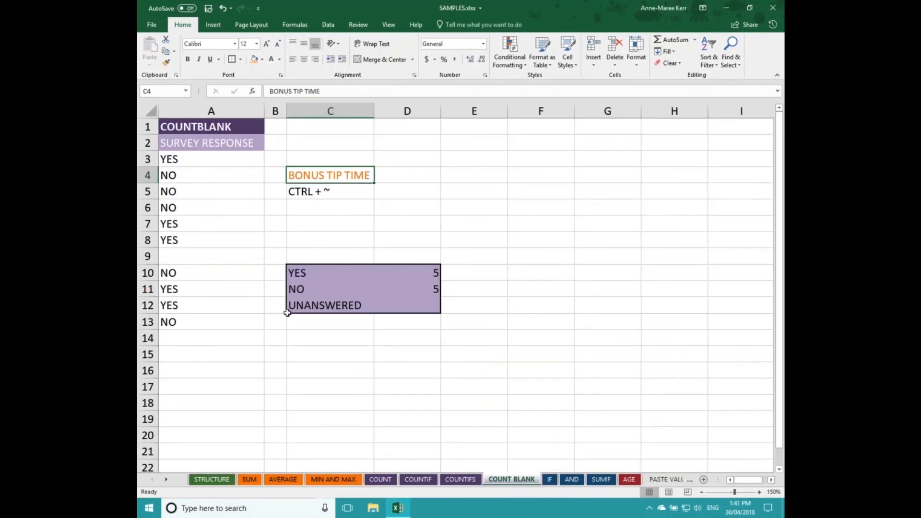
left_click(416, 309)
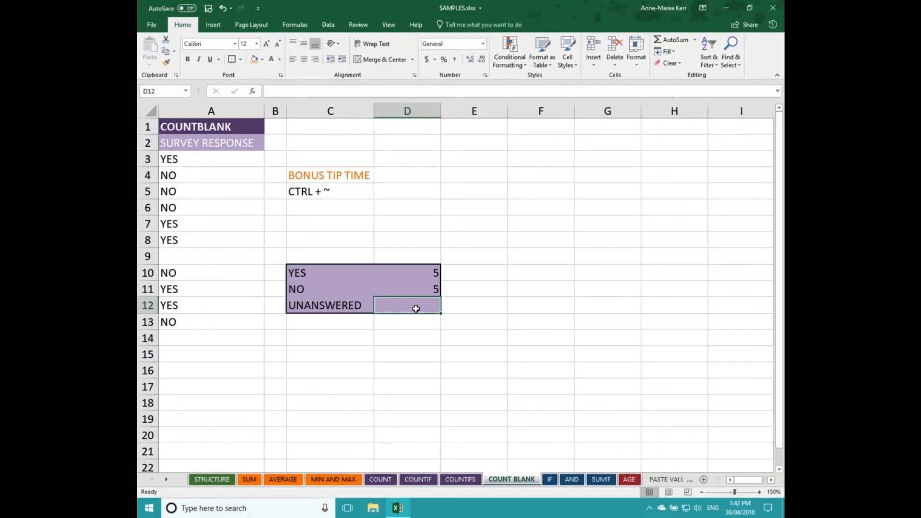
type("=cou")
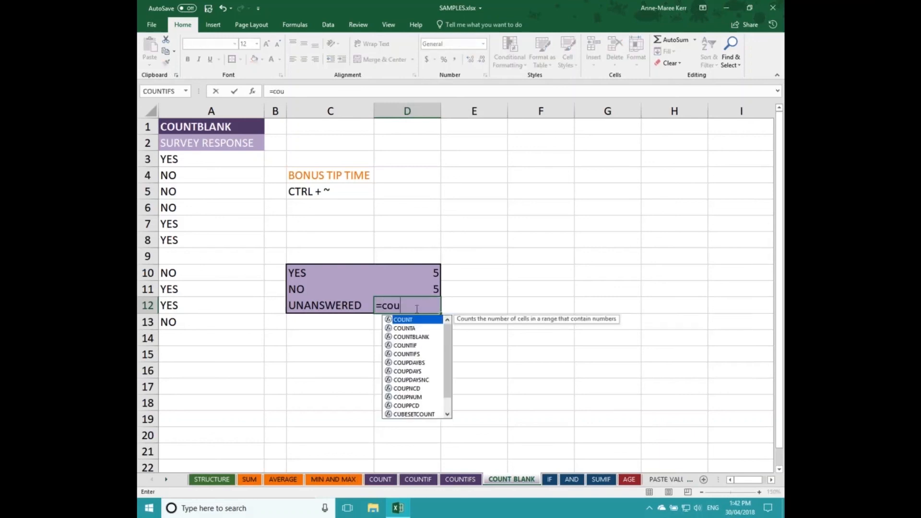
type("ntbla")
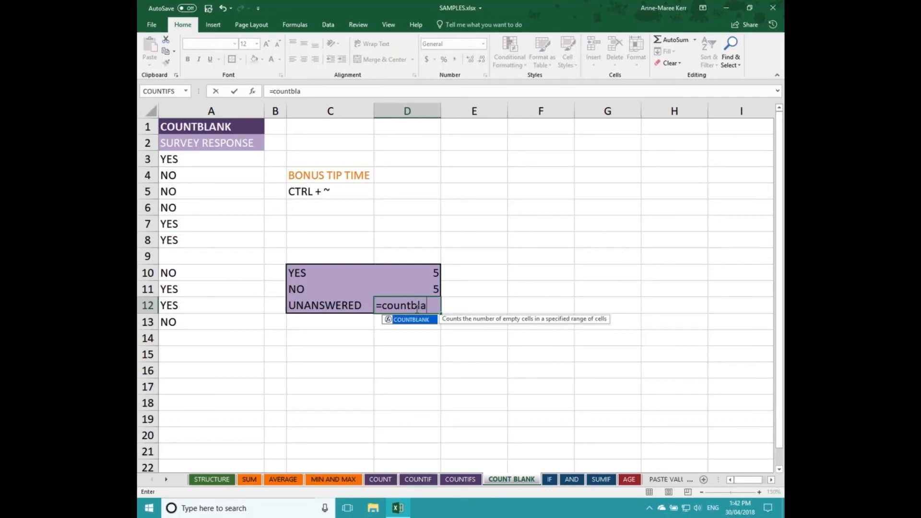
type("nk(")
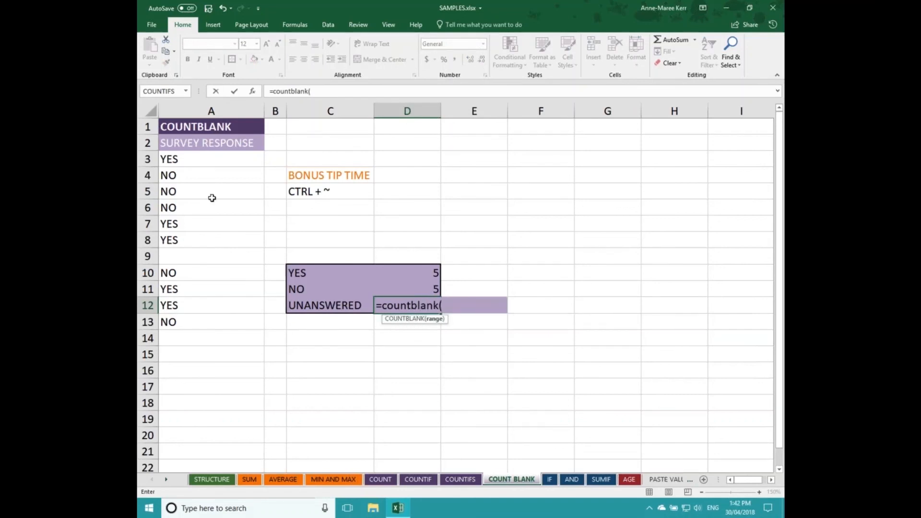
left_click_drag(219, 162, 241, 326)
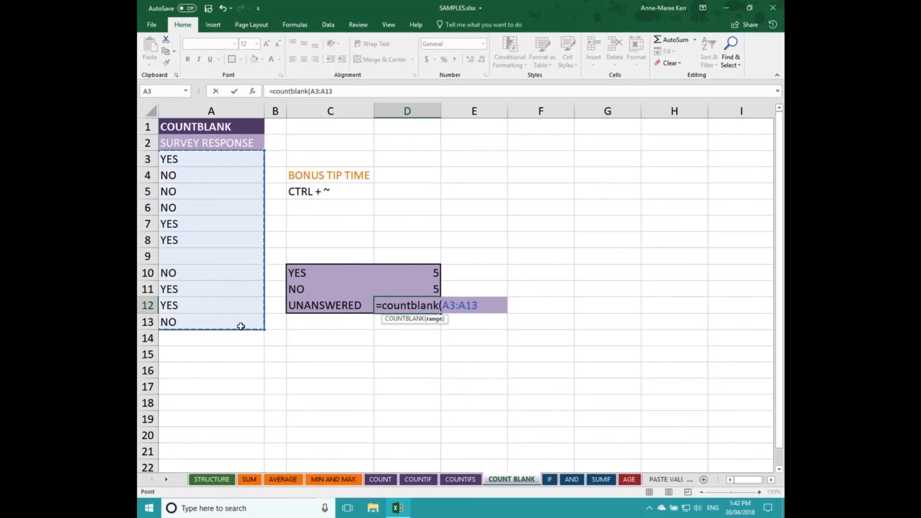
key("Return")
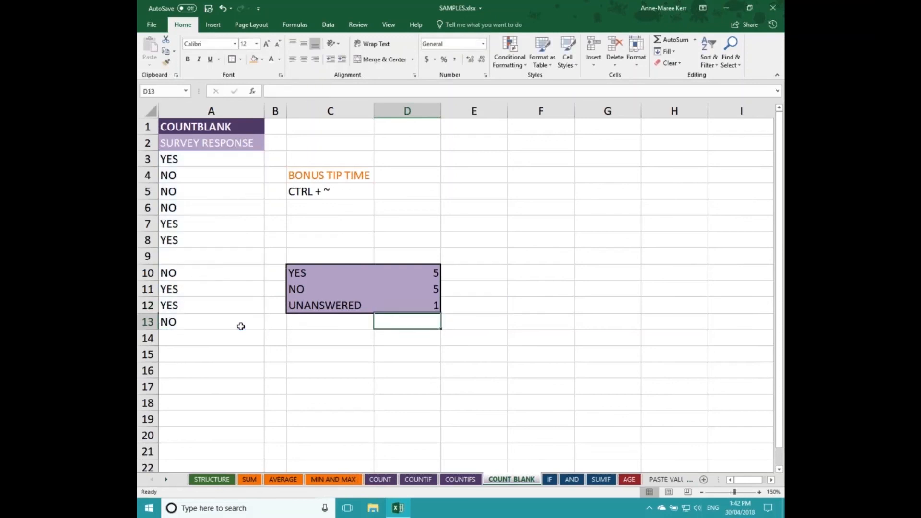
Step: Remove the closing parenthesis from the COUNTBLANK formula in D12 and complete the entry
left_click(430, 303)
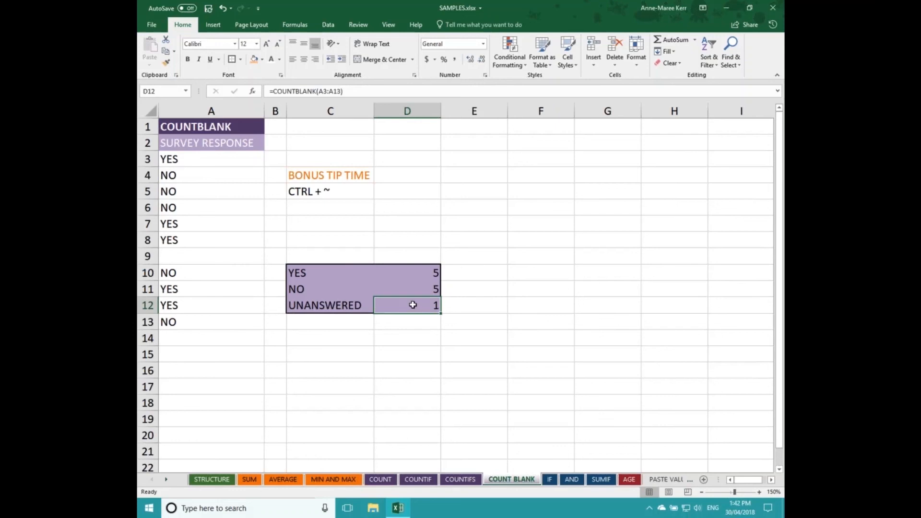
double_click(414, 305)
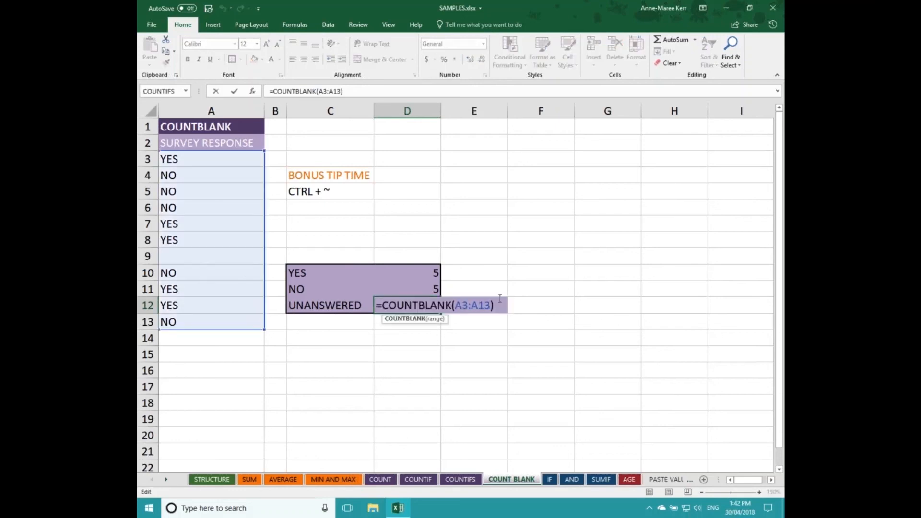
key("BackSpace")
key("Return")
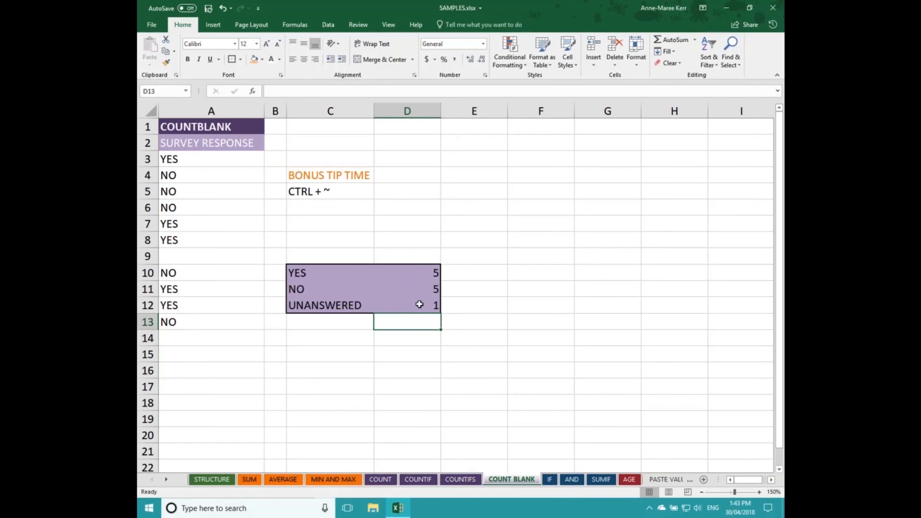
Step: Show the formulas on the sheet to examine the ones in D10:D12, and return to displaying values
left_click(431, 271)
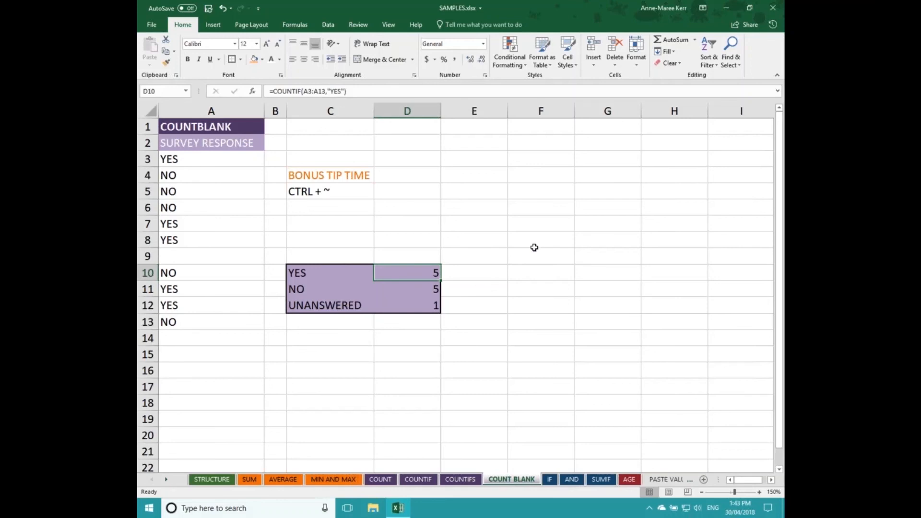
key("ctrl+grave")
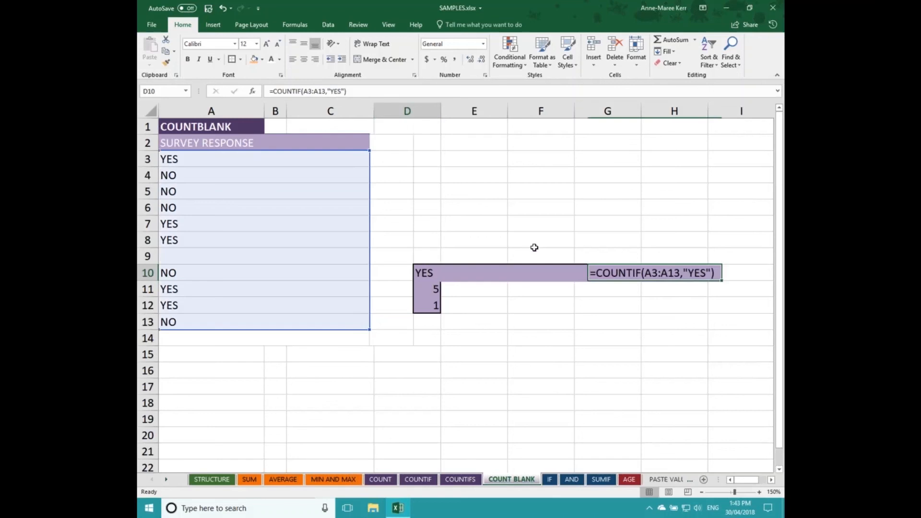
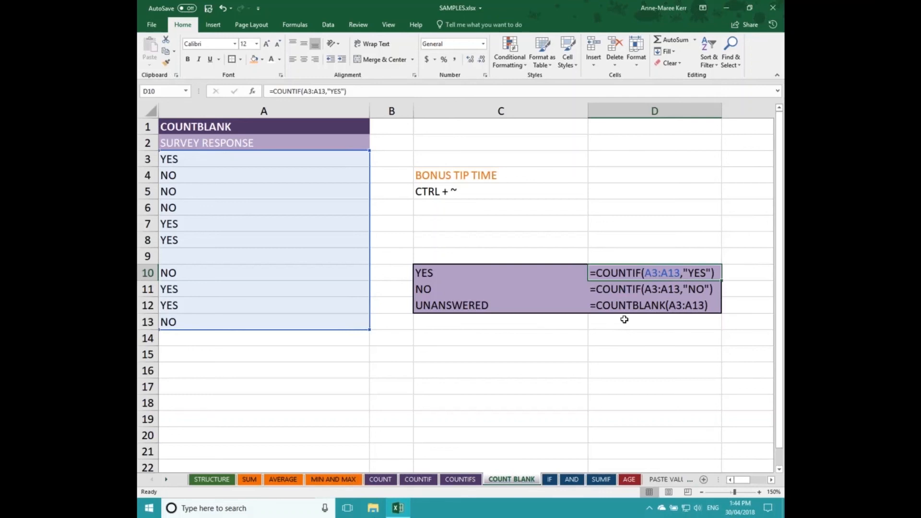
key("ctrl+grave")
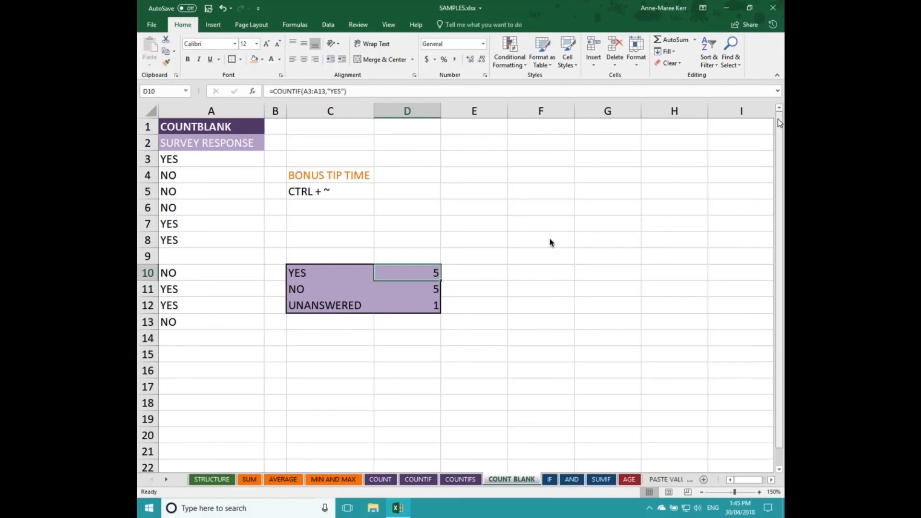
Step: On the IF sheet, search the available functions for "if" and insert the IF function into cell C4
left_click(550, 480)
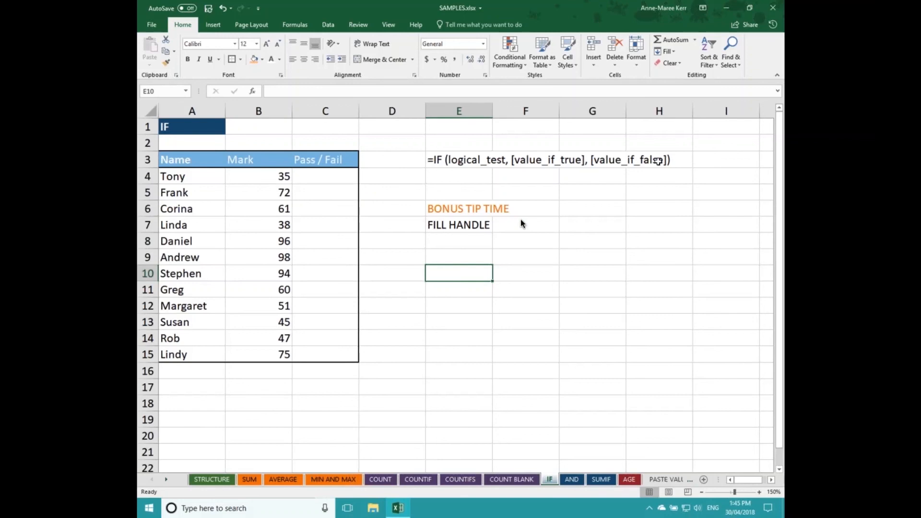
left_click(445, 160)
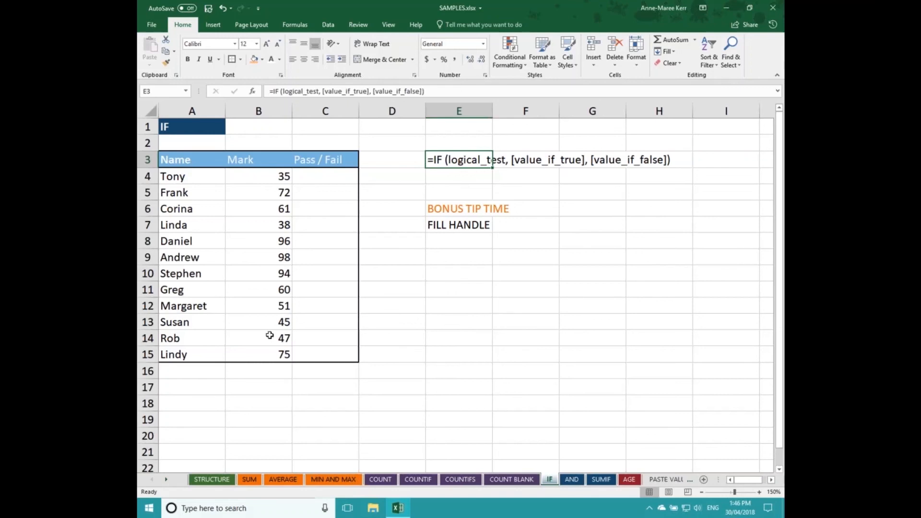
left_click(311, 176)
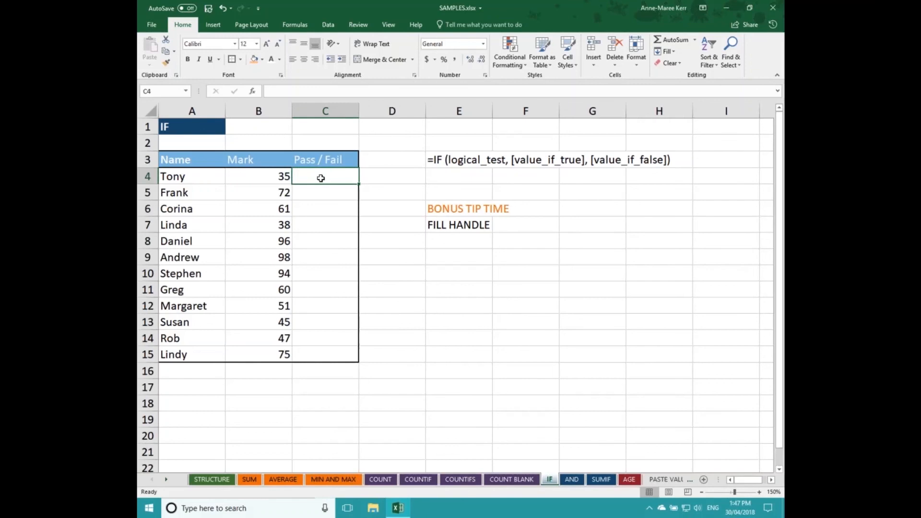
left_click(253, 91)
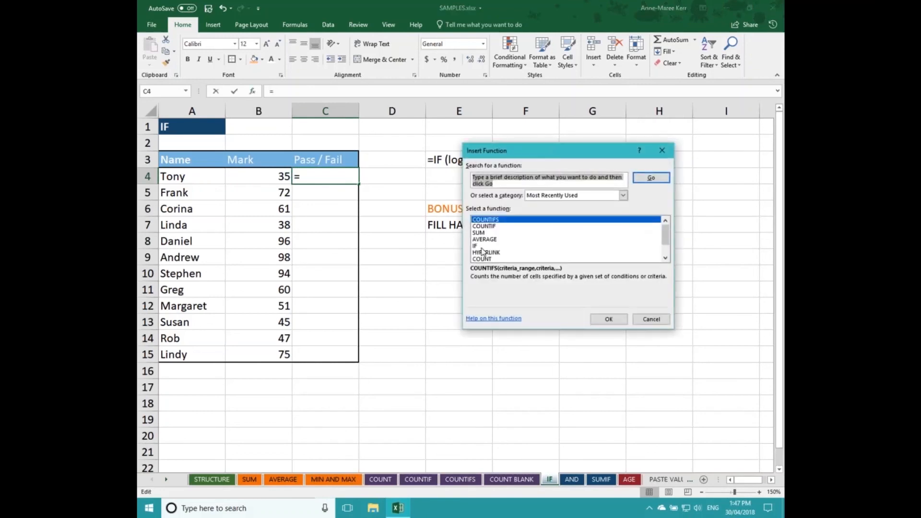
type("if")
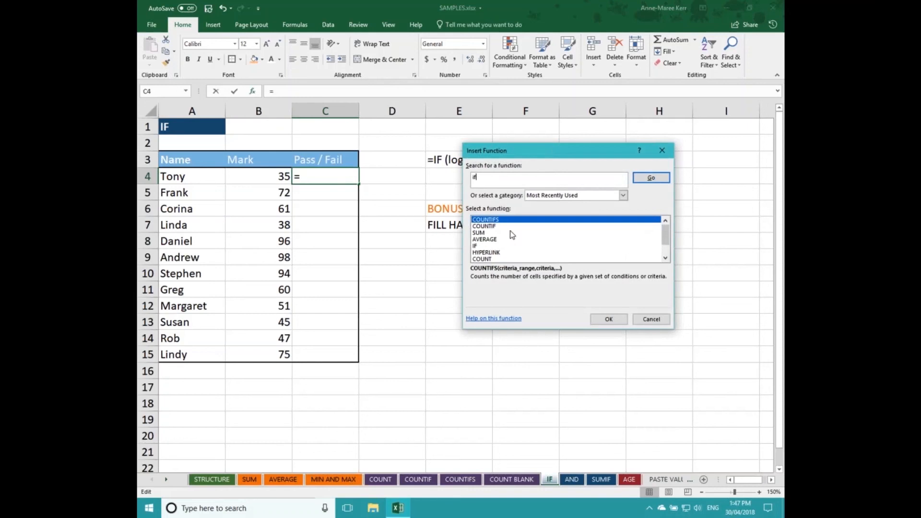
left_click(652, 178)
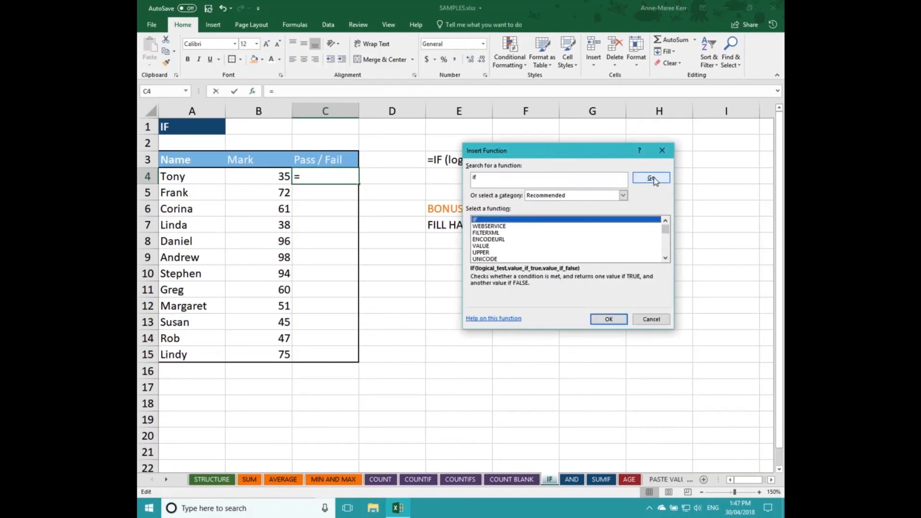
double_click(516, 222)
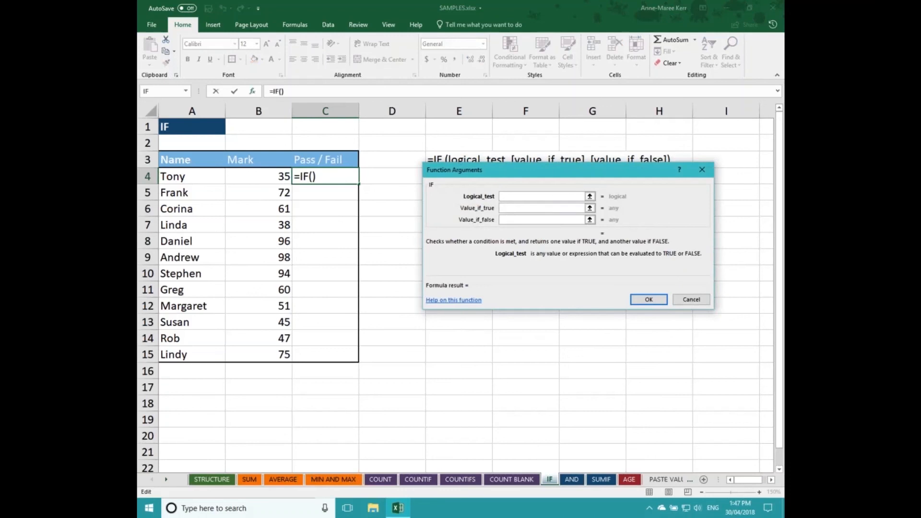
Step: Move the function arguments dialog off the syntax example and set the IF logical test to B4>50
left_click_drag(514, 169, 498, 206)
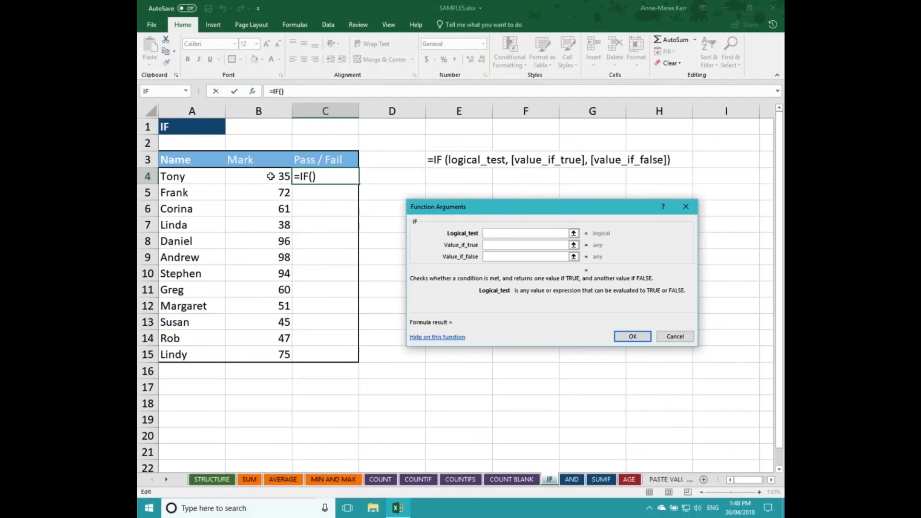
left_click(270, 176)
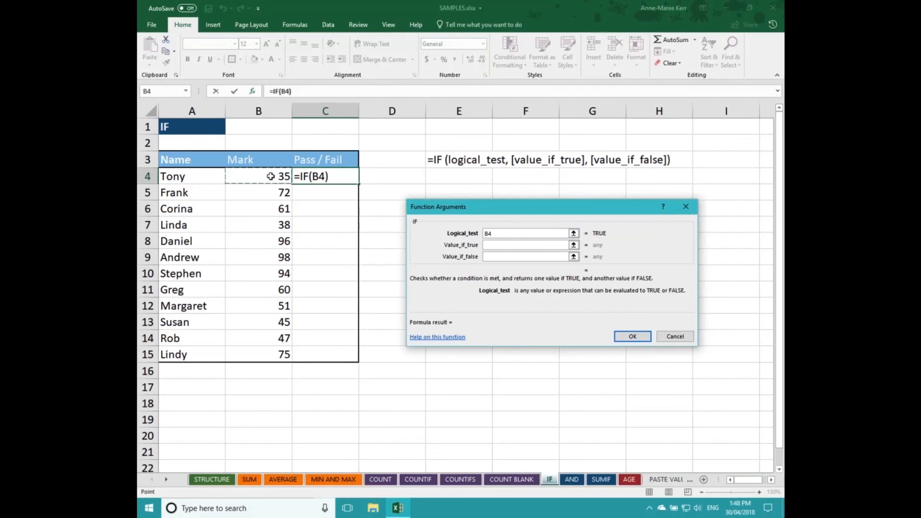
type(">50")
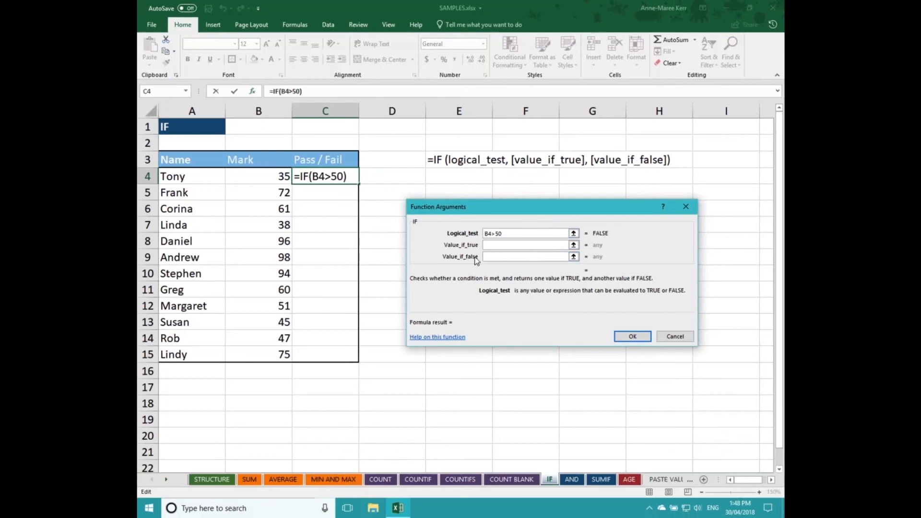
Step: Set the IF value if true to Pass and the value if false to Fail, and complete the formula
left_click(509, 244)
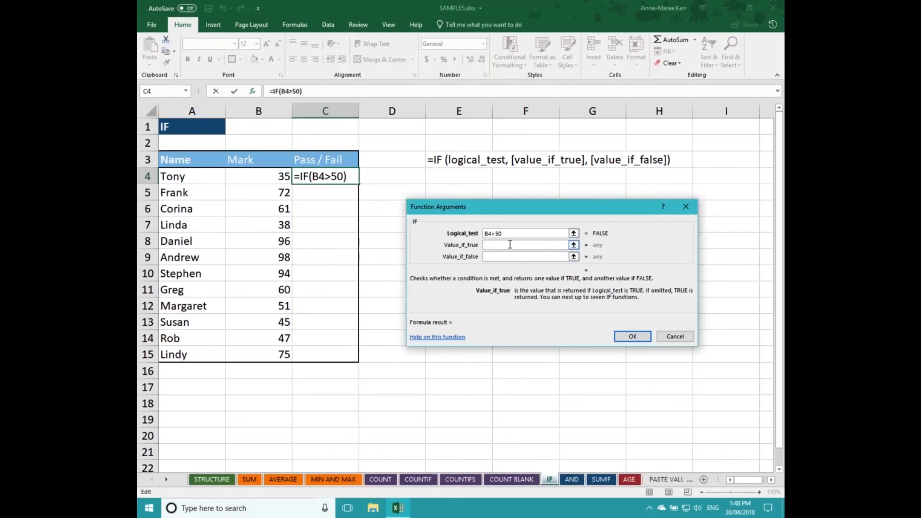
type("Pass")
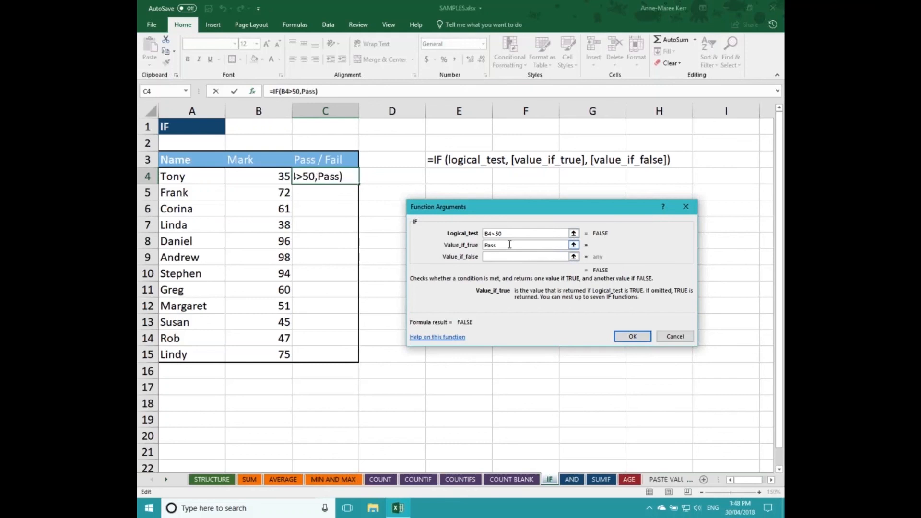
left_click(503, 257)
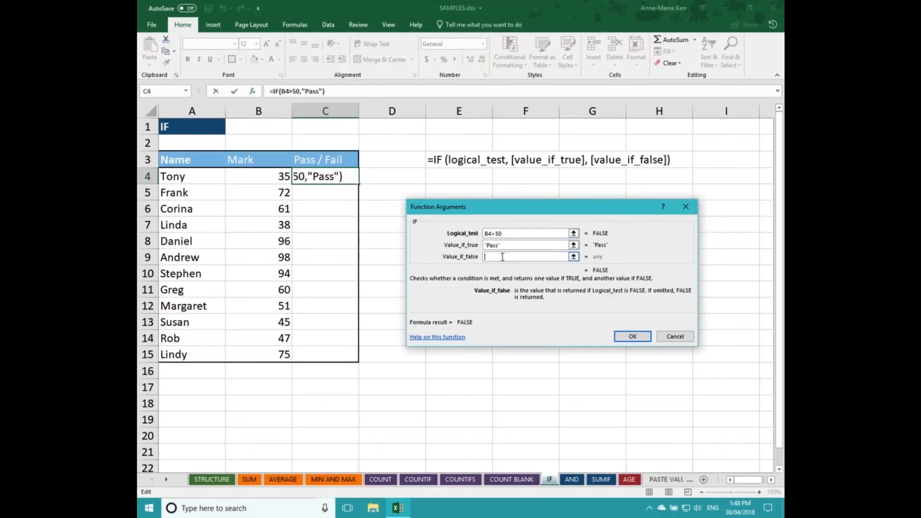
type("Fail")
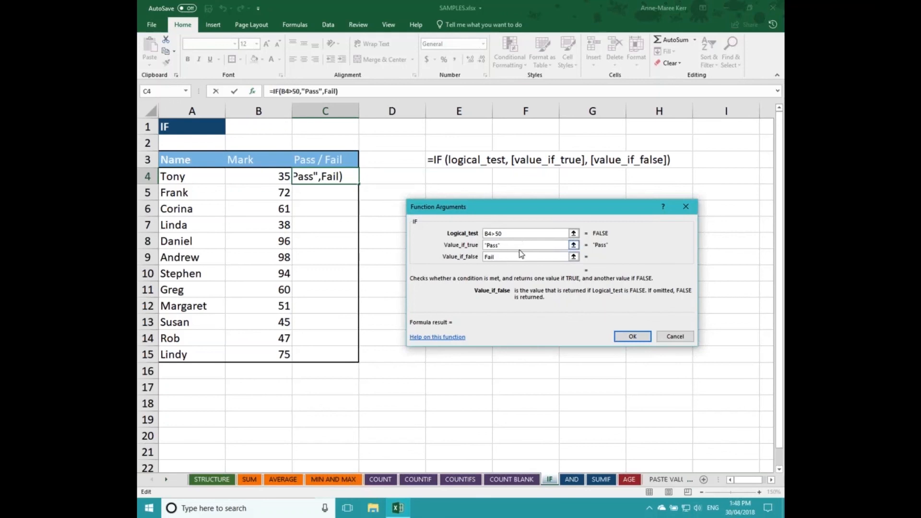
left_click(519, 249)
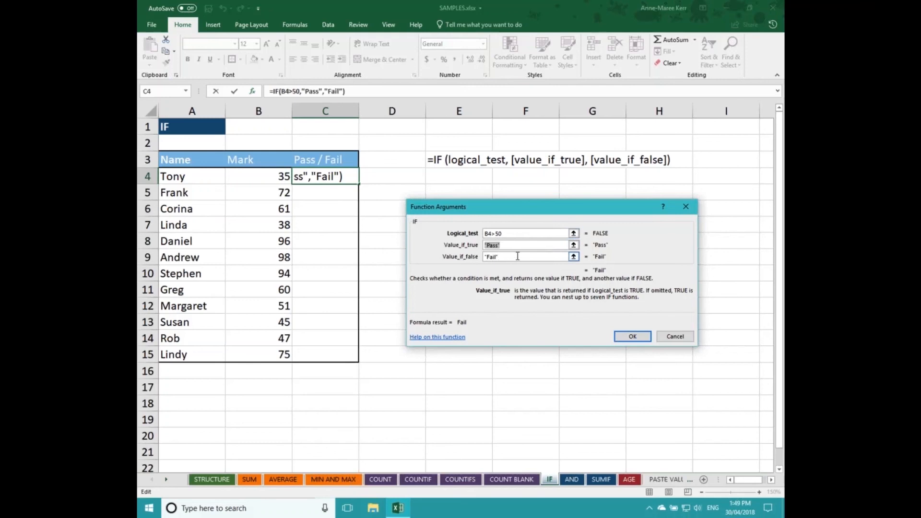
left_click(629, 335)
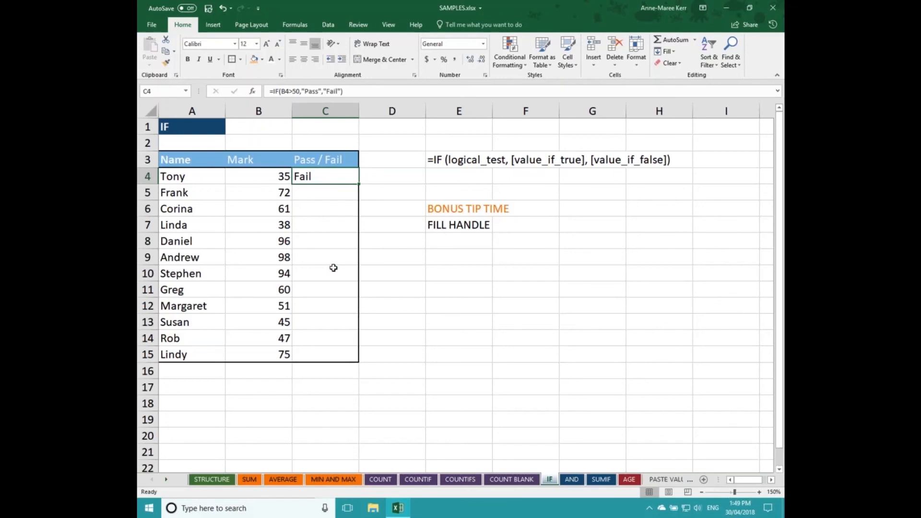
Step: Try copying the IF formula from C4 into C5:C6 with the fill handle, and undo the fill
left_click(324, 194)
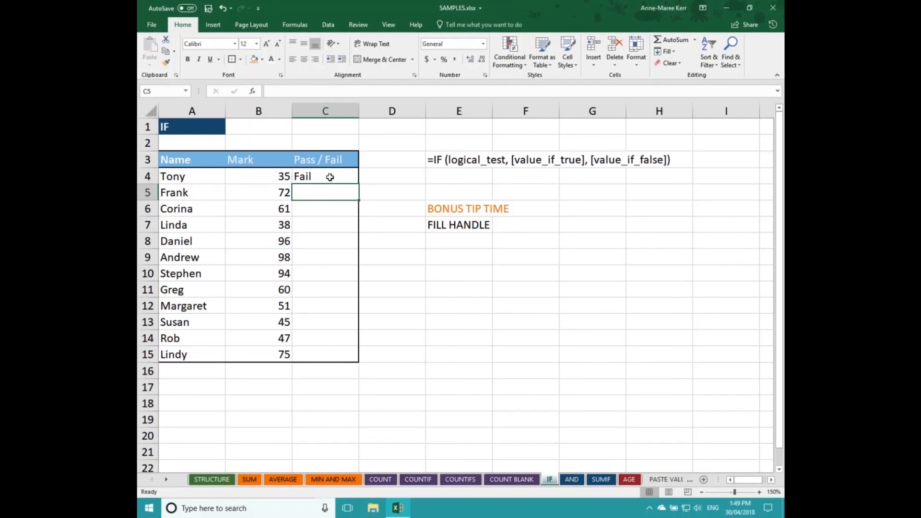
left_click(330, 177)
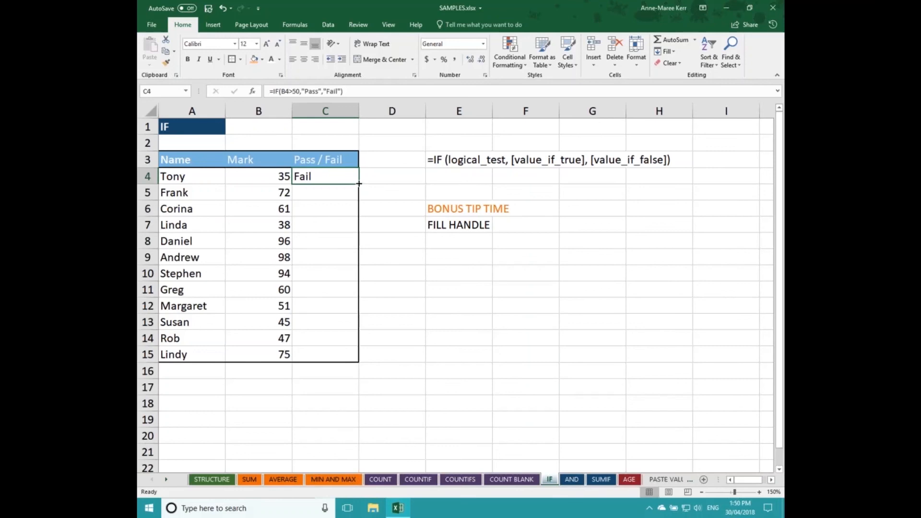
left_click_drag(359, 183, 355, 222)
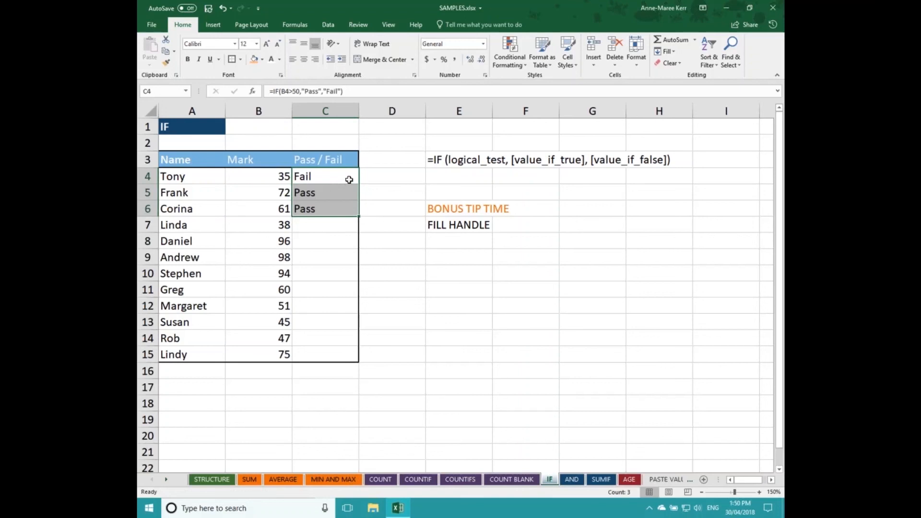
key("ctrl+z")
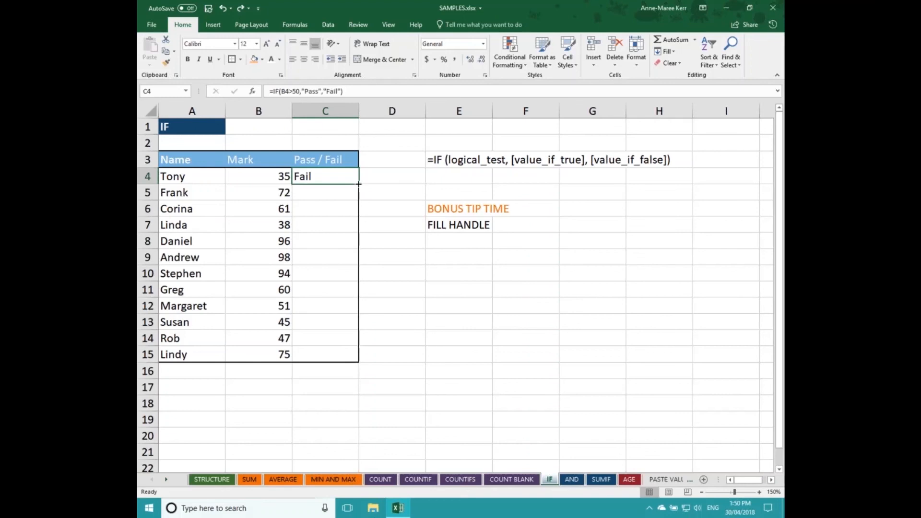
Step: Try filling the C4 formula down to C6, check the copied formulas in C5 and C6, and undo the fill
left_click_drag(358, 184, 354, 212)
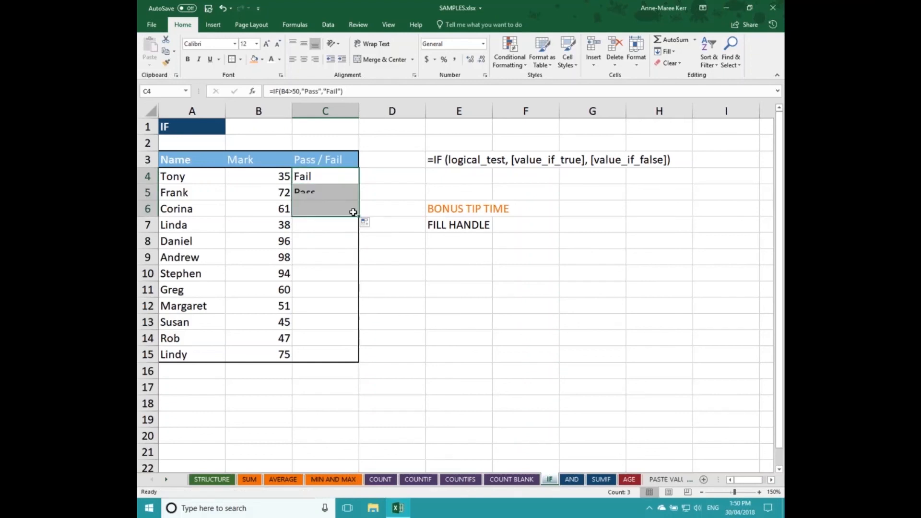
left_click(318, 193)
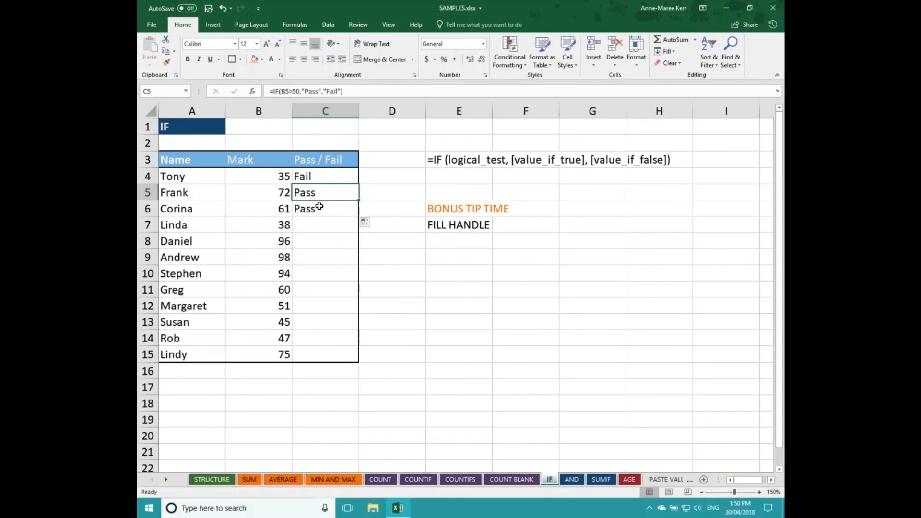
left_click(320, 212)
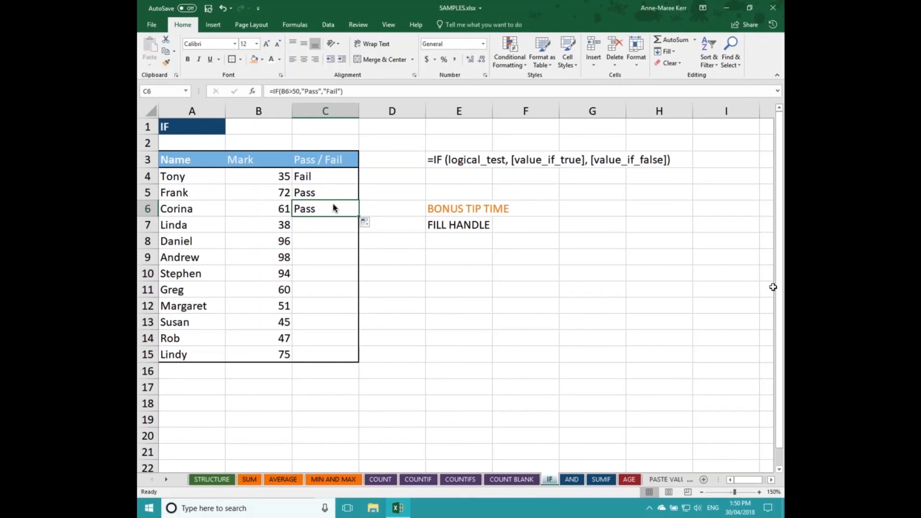
key("ctrl+z")
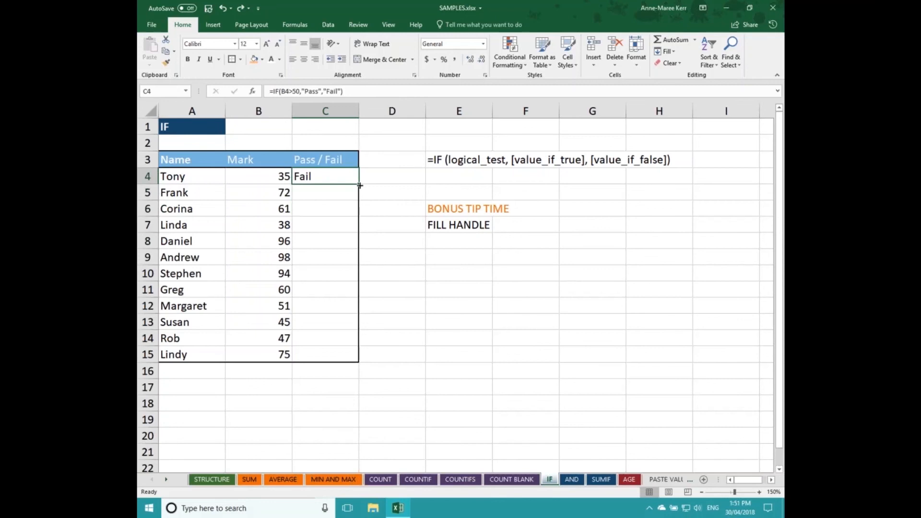
Step: Fill the Pass / Fail formula from C4 down the whole column to C15
double_click(359, 186)
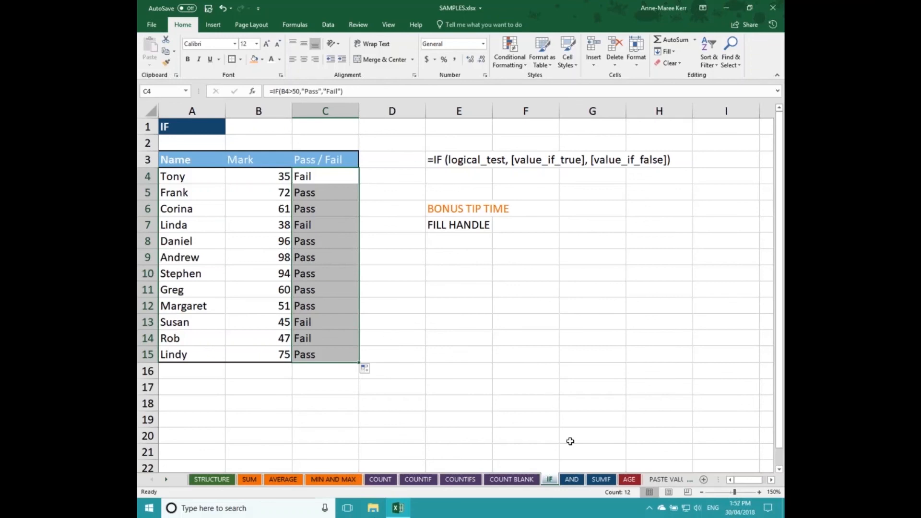
Step: On the AND sheet, insert the IF function into cell D9 and move its arguments dialog off the syntax example
left_click(575, 481)
left_click(575, 480)
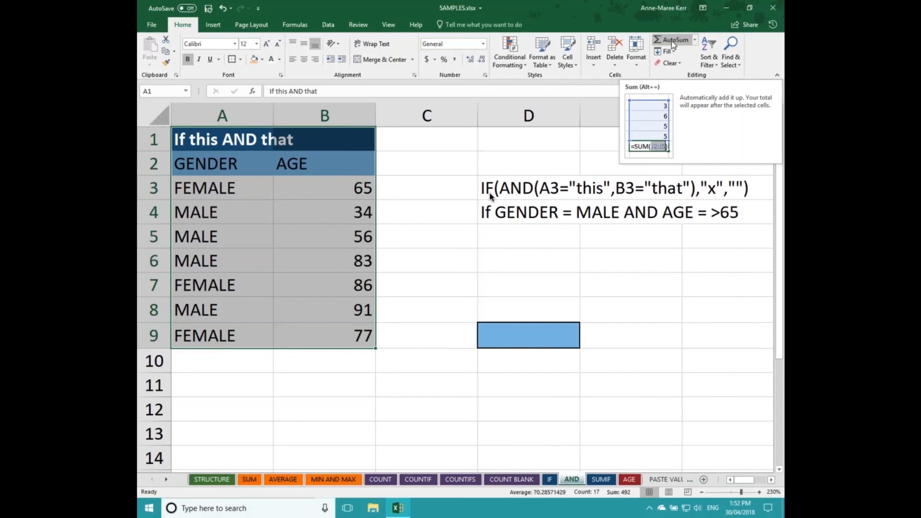
left_click(502, 333)
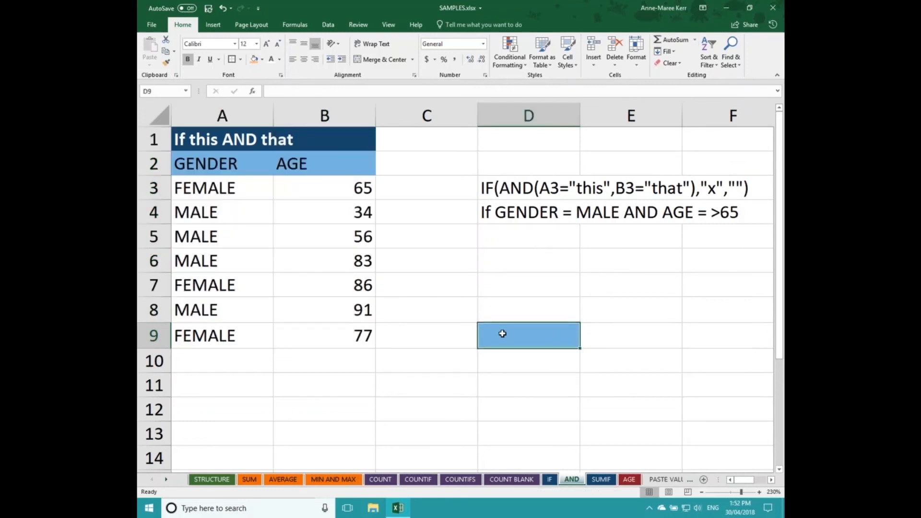
left_click(253, 91)
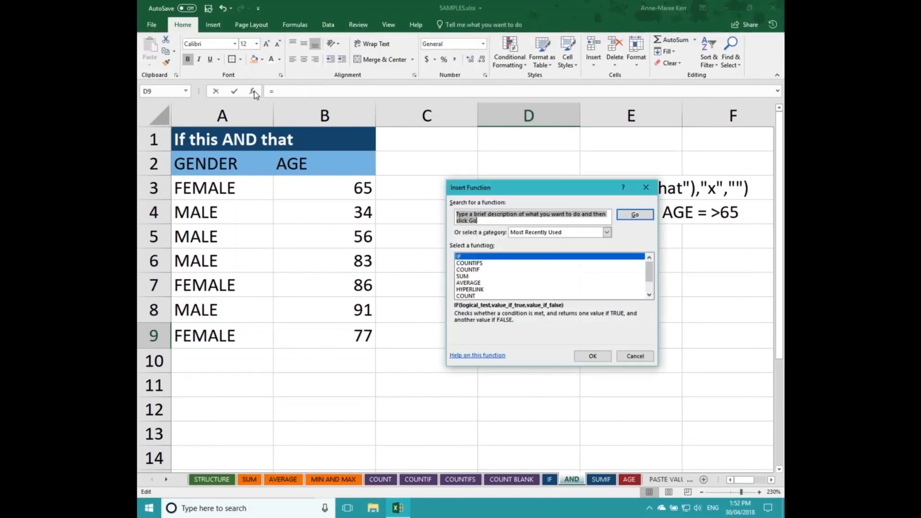
double_click(484, 257)
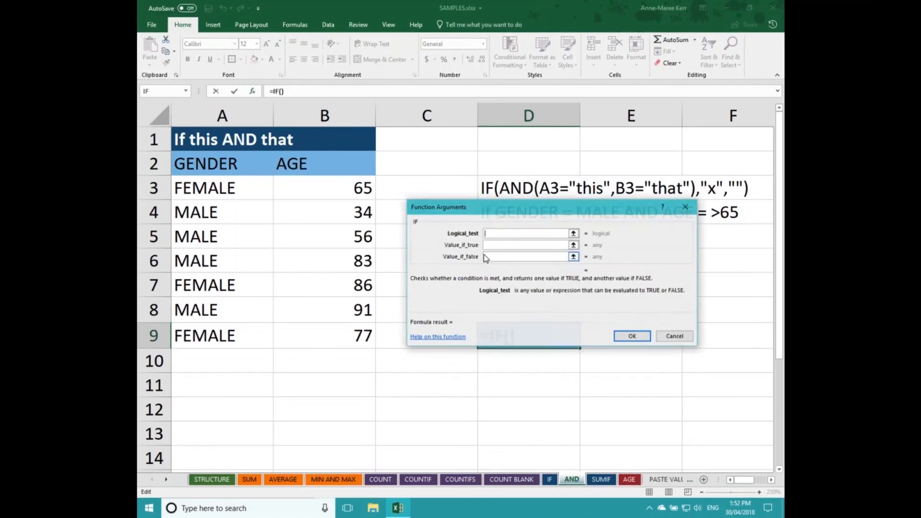
left_click_drag(514, 207, 513, 269)
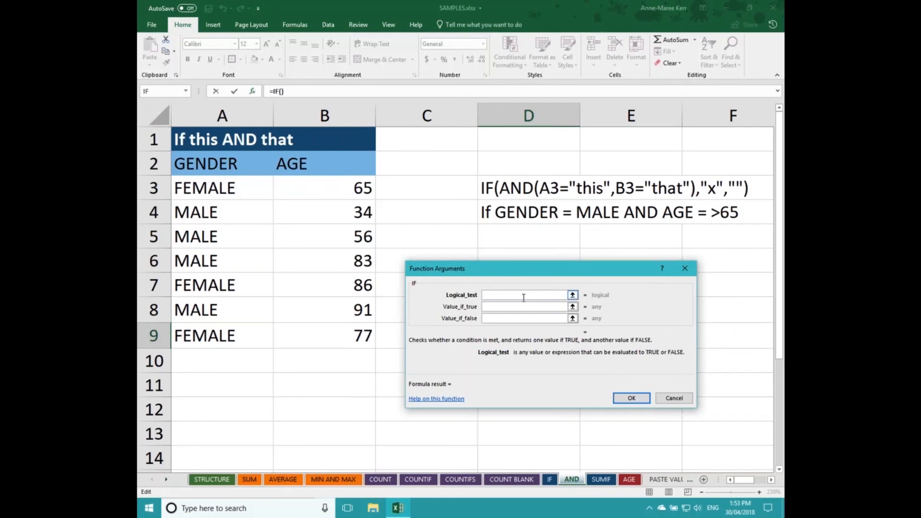
Step: Set the IF logical test to and(a3="male",b3>65)
type("and(a3=@mal")
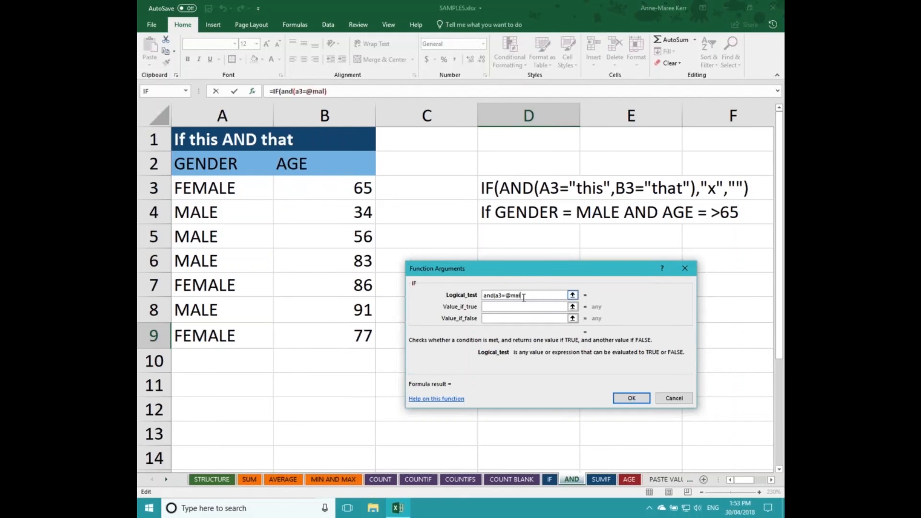
key("BackSpace")
key("BackSpace")
key("BackSpace")
key("BackSpace")
type("\"male\",")
type("b3")
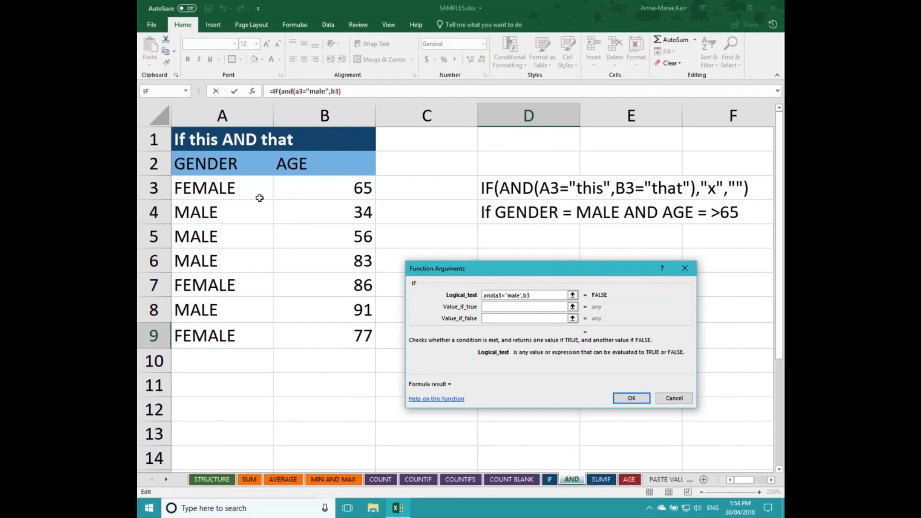
type(">65")
type(")")
Step: Set the IF value if true to MALE over 65 and the value if false to "", and complete the formula
left_click(535, 309)
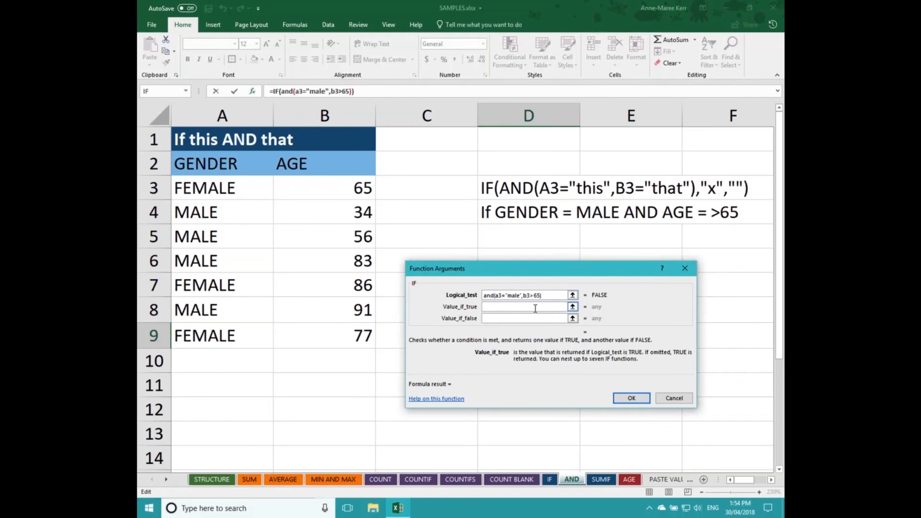
type("MALE over 65")
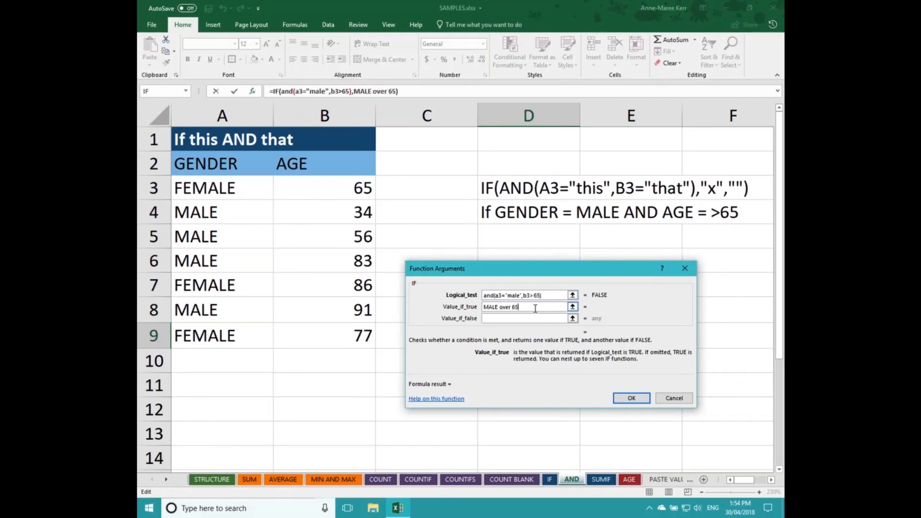
left_click(508, 319)
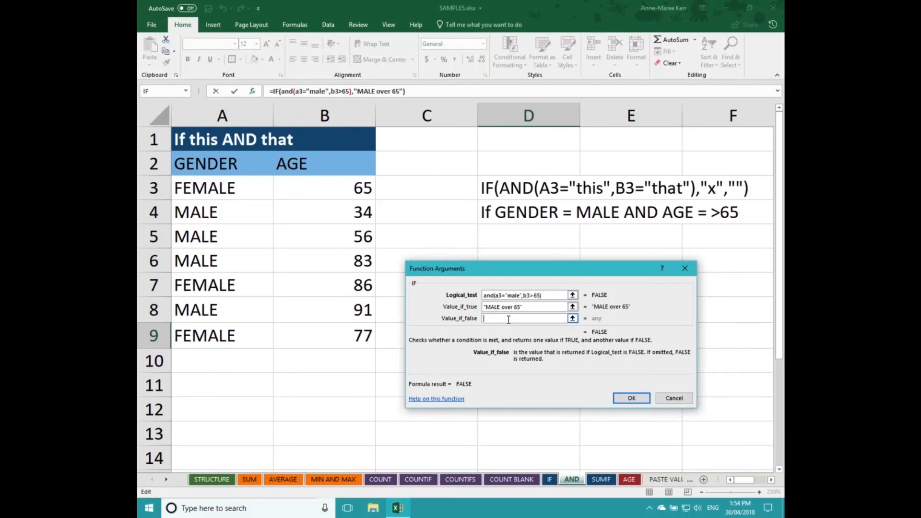
type("\"\"")
left_click(632, 399)
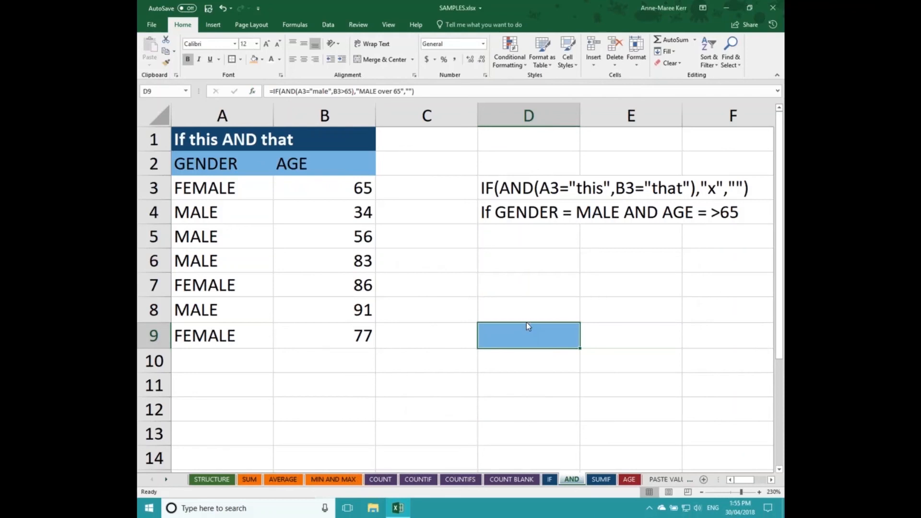
Step: Move the formula from D9 to C3 and fill it down to C9, widening column C to fit the text
left_click_drag(528, 326, 416, 187)
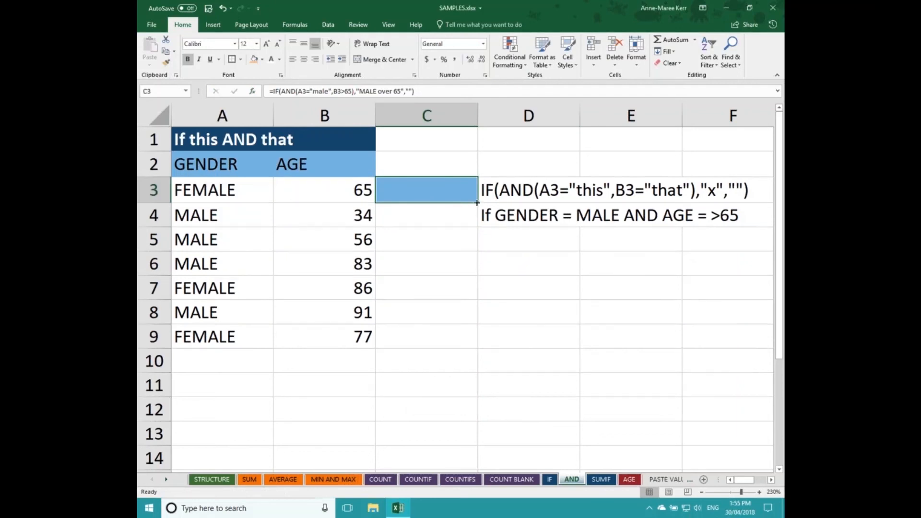
left_click_drag(477, 203, 502, 326)
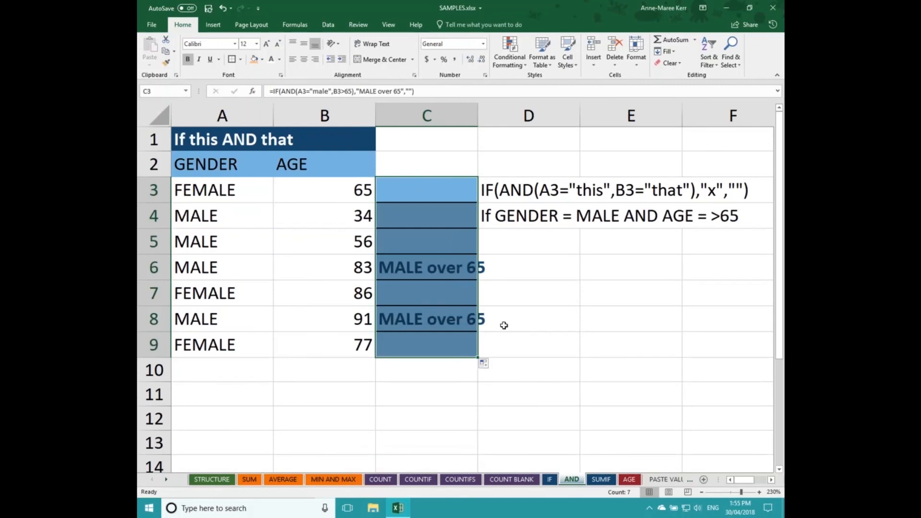
left_click_drag(477, 115, 499, 115)
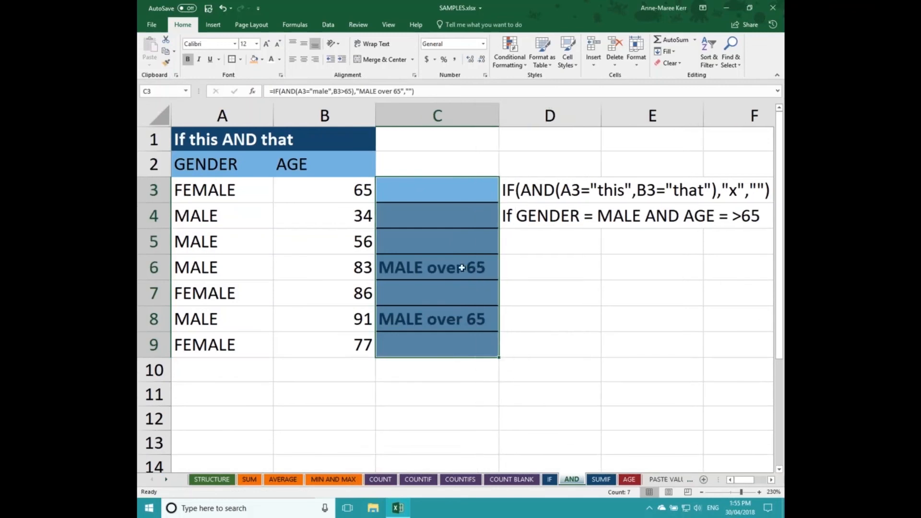
left_click(461, 268)
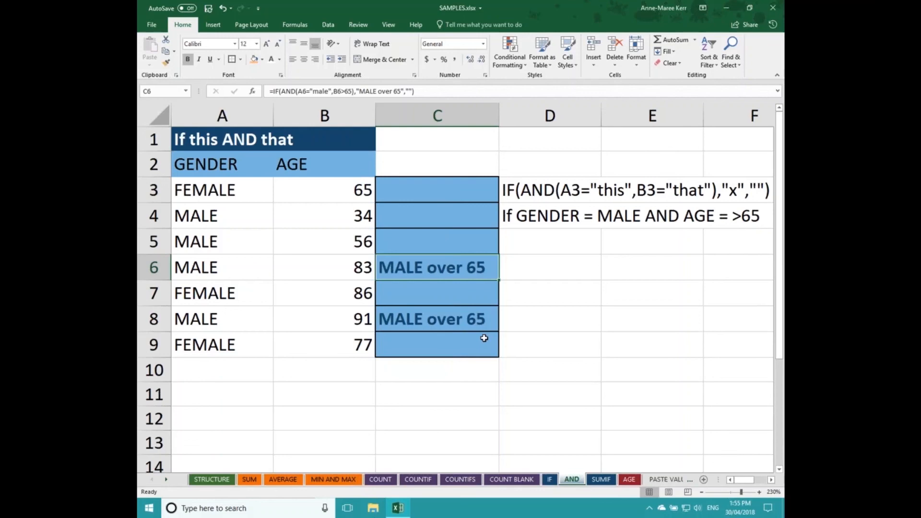
Step: Change the age in cell B4 to 67 to test the IF AND formula
left_click(366, 220)
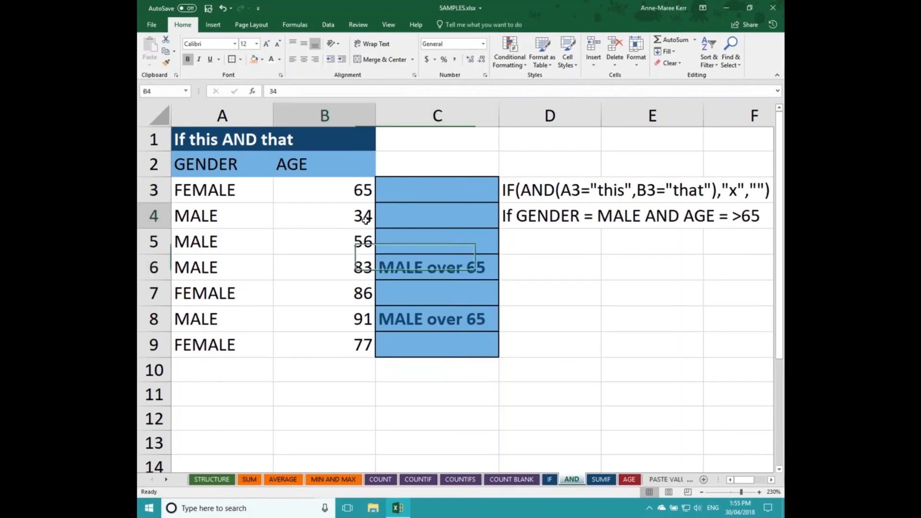
type("67")
key("Return")
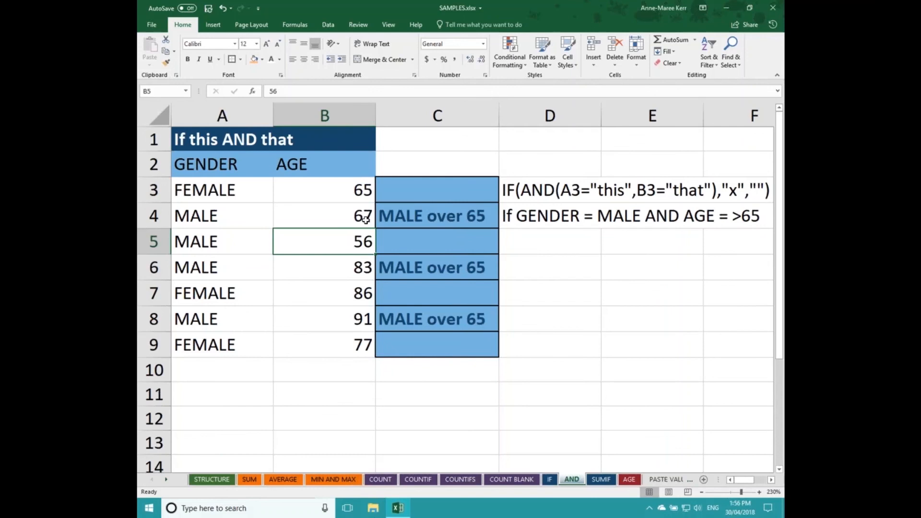
Step: On the AGE sheet, copy the INT(YEARFRAC(birthdate,TODAY())) text from B4 into cell C2
left_click(601, 480)
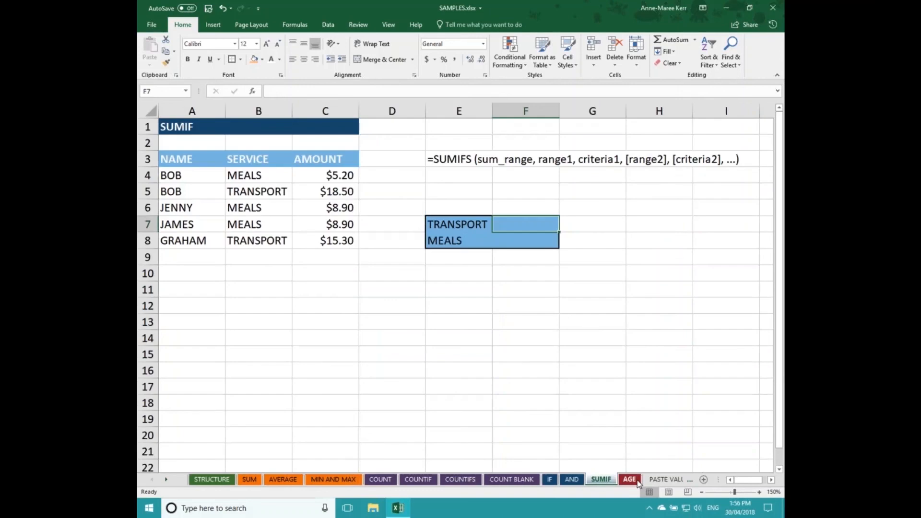
left_click(630, 479)
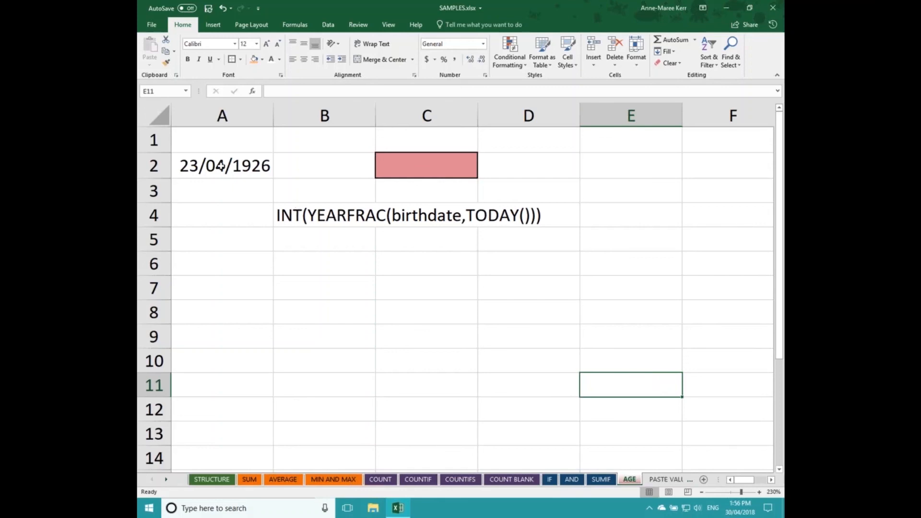
left_click(312, 216)
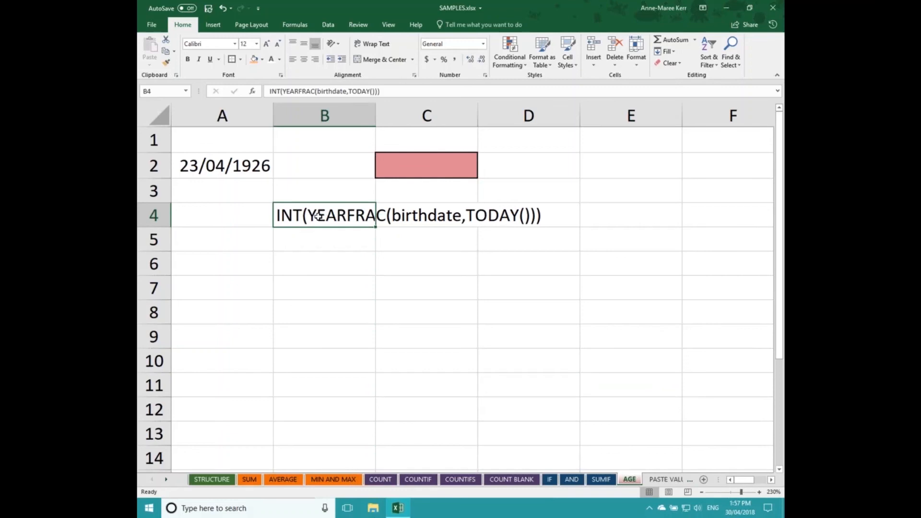
key("ctrl+c")
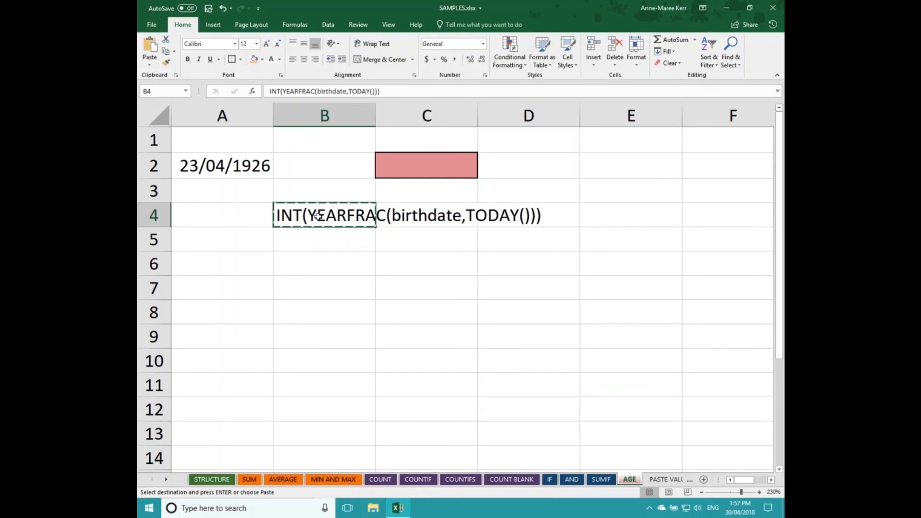
left_click(417, 159)
key("ctrl+v")
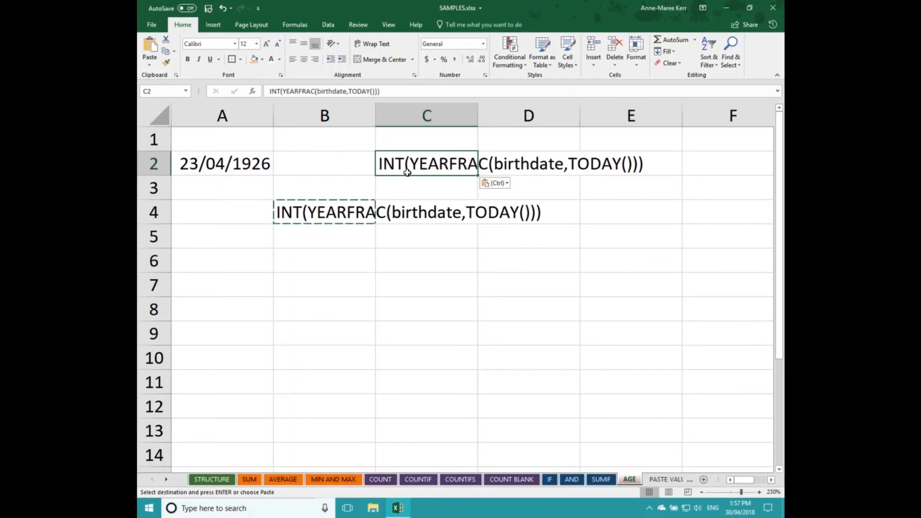
Step: Turn the text in C2 into a formula that takes A2 as the birthdate: =INT(YEARFRAC(A2,TODAY()))
left_click(267, 92)
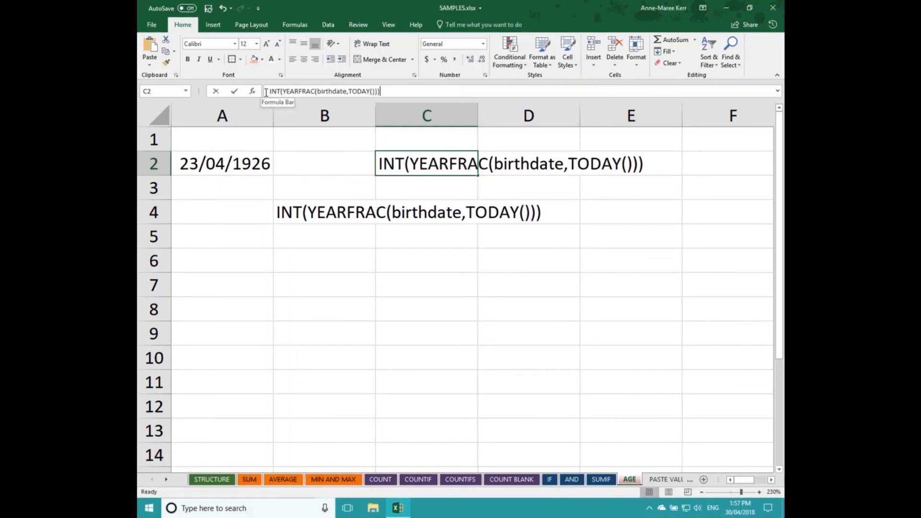
type("=")
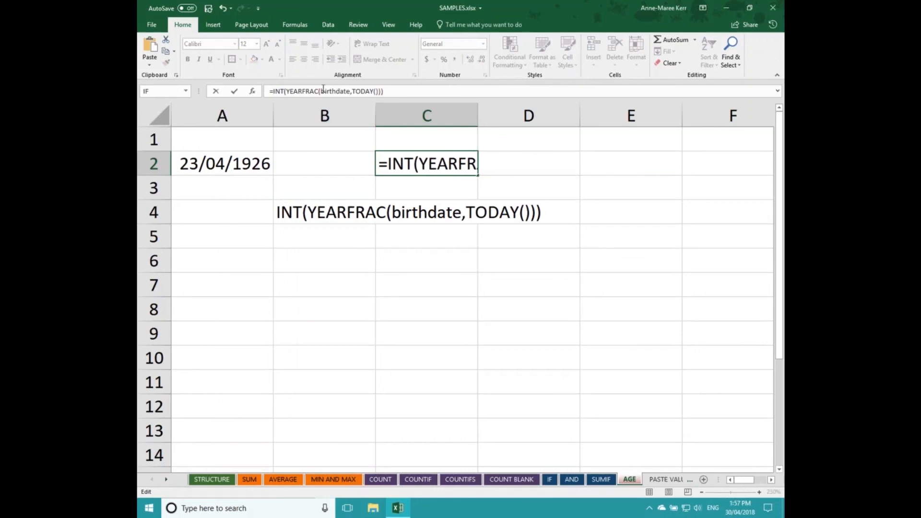
left_click_drag(321, 90, 350, 91)
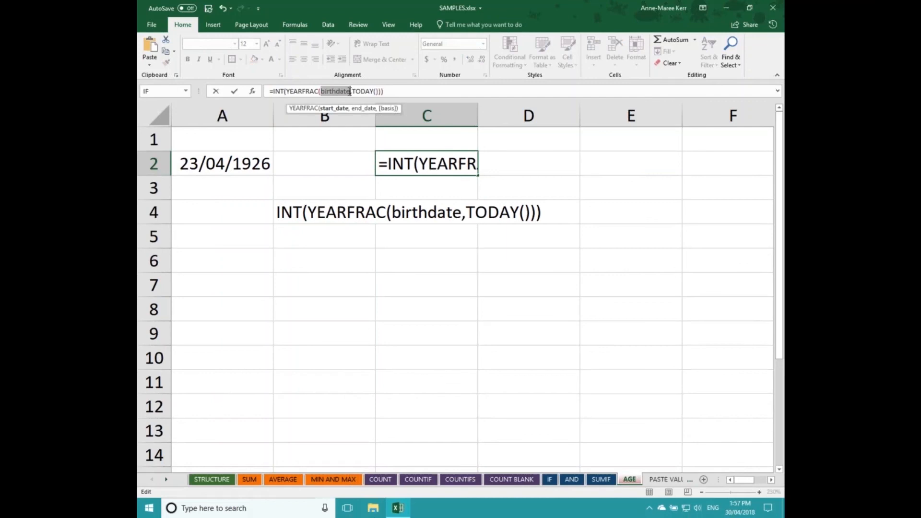
key("BackSpace")
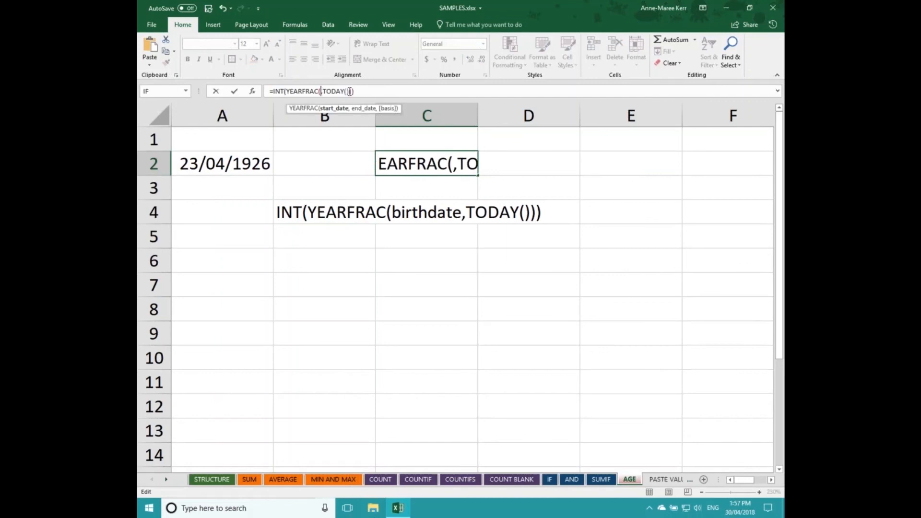
left_click(221, 164)
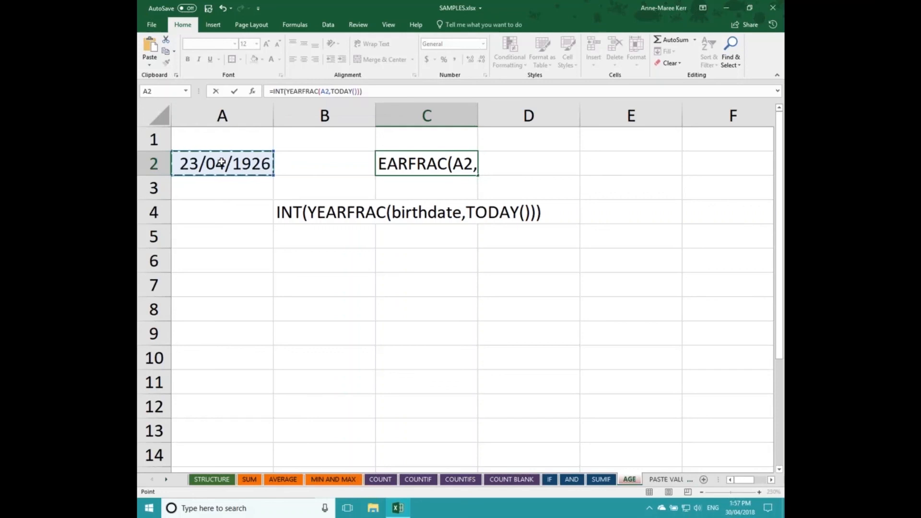
key("Return")
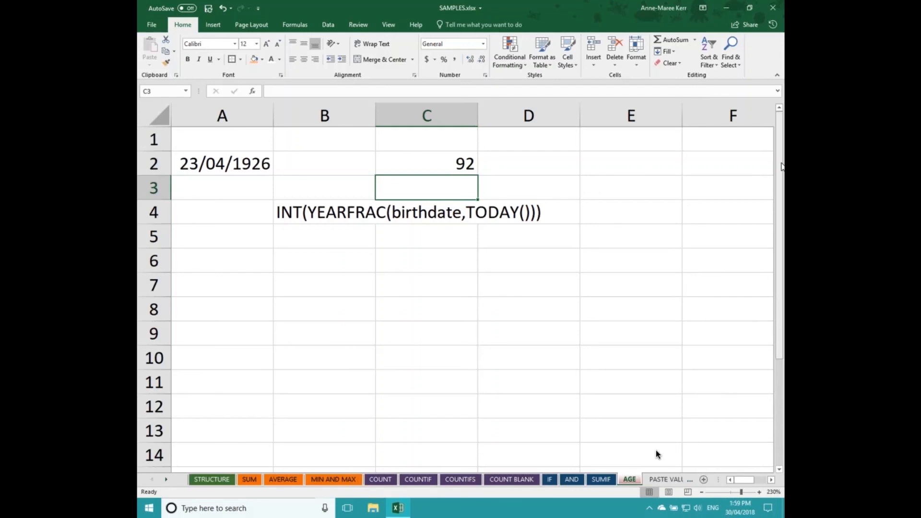
Step: View the PASTE VALUES sheet and return to the AGE sheet
left_click(662, 479)
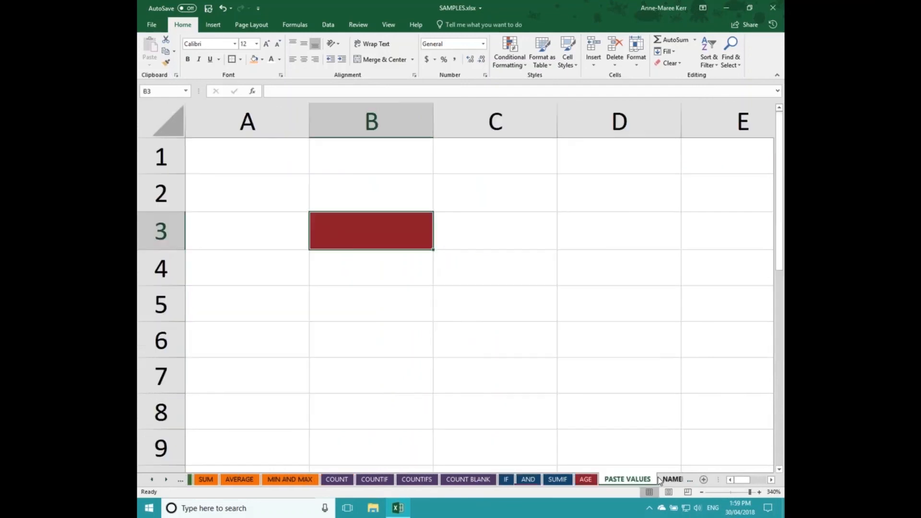
left_click(581, 480)
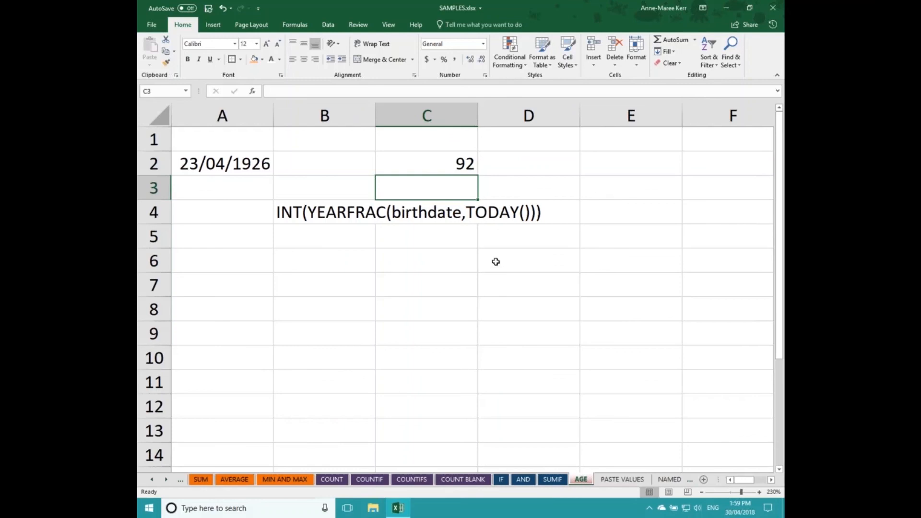
Step: Copy the calculated age in cell C2 of the AGE sheet and go to the PASTE VALUES sheet
left_click(438, 166)
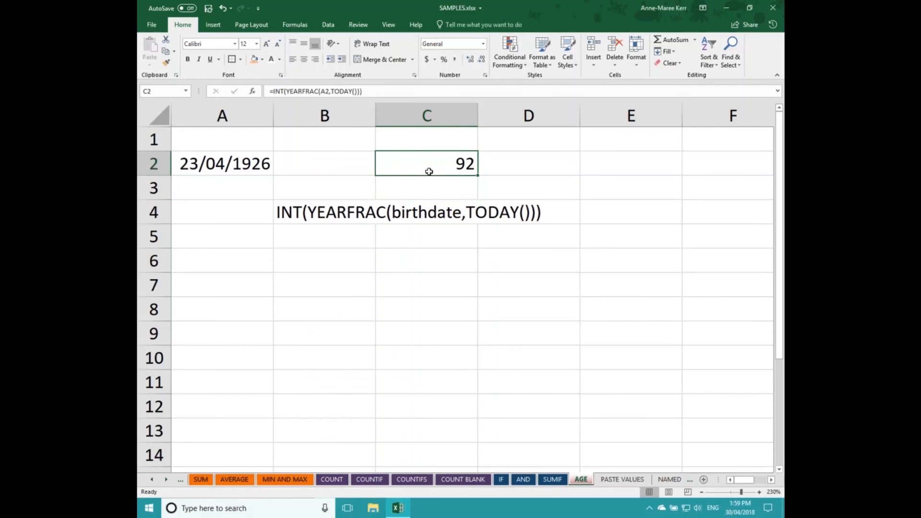
right_click(428, 171)
left_click(446, 189)
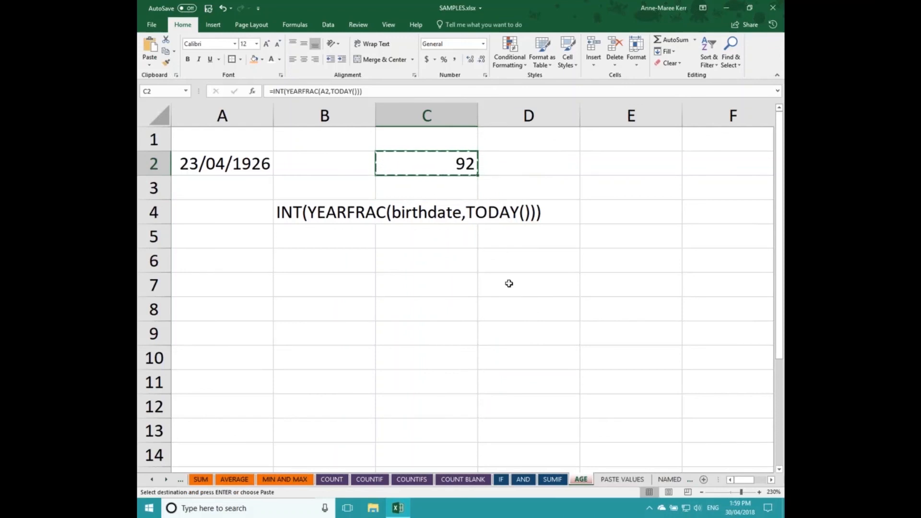
left_click(617, 481)
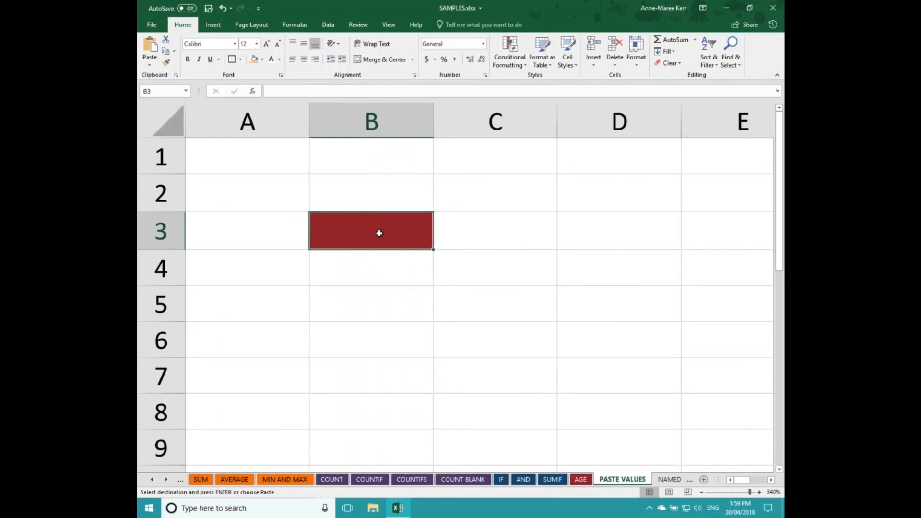
Step: Try a regular paste of the copied age formula into the red cell B3, and undo it
right_click(379, 233)
left_click(400, 278)
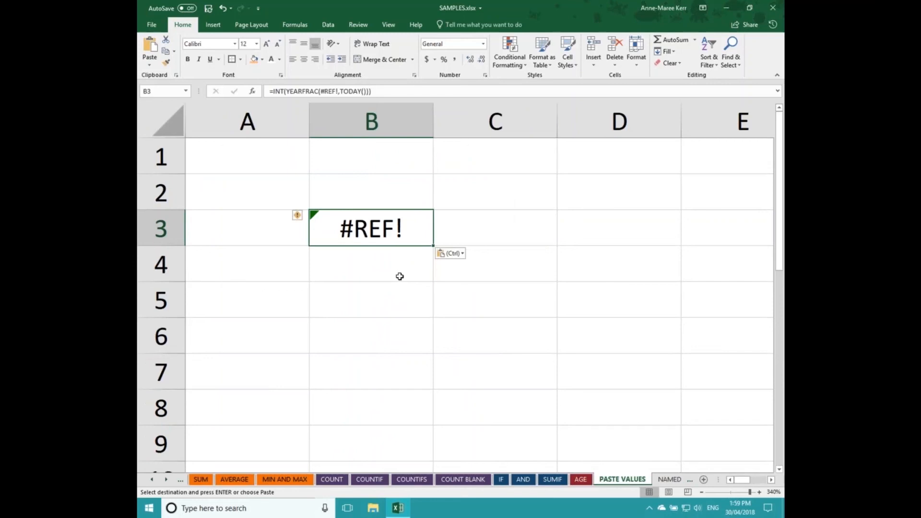
key("ctrl+z")
Step: Paste the copied age into cell B3 with Paste Special, using the Values option
right_click(389, 236)
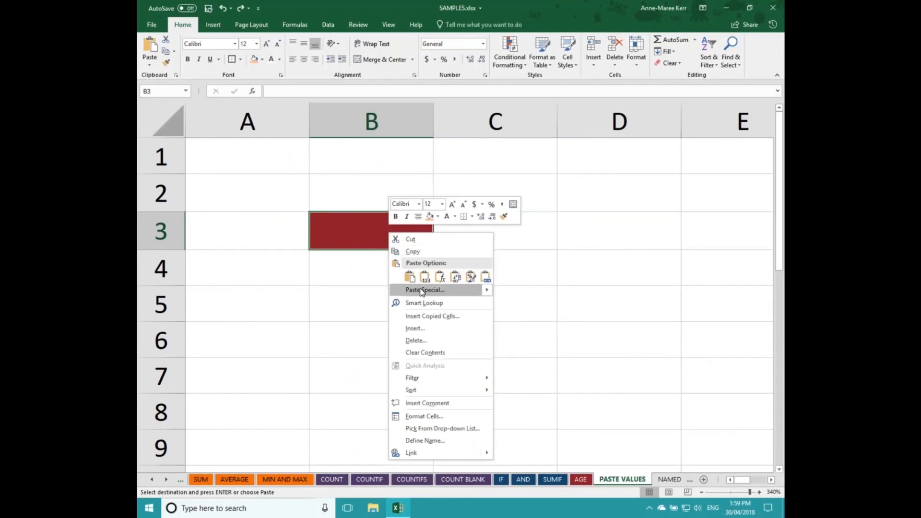
left_click(422, 290)
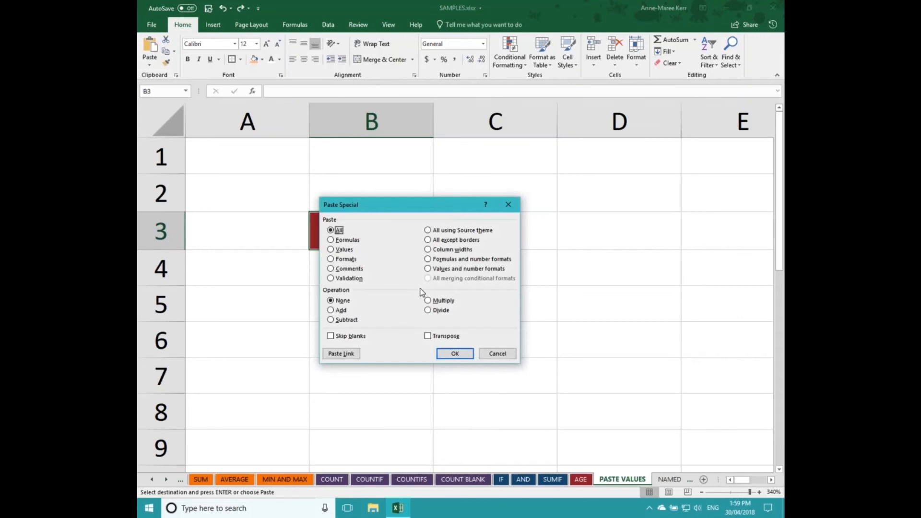
left_click(331, 250)
left_click(451, 354)
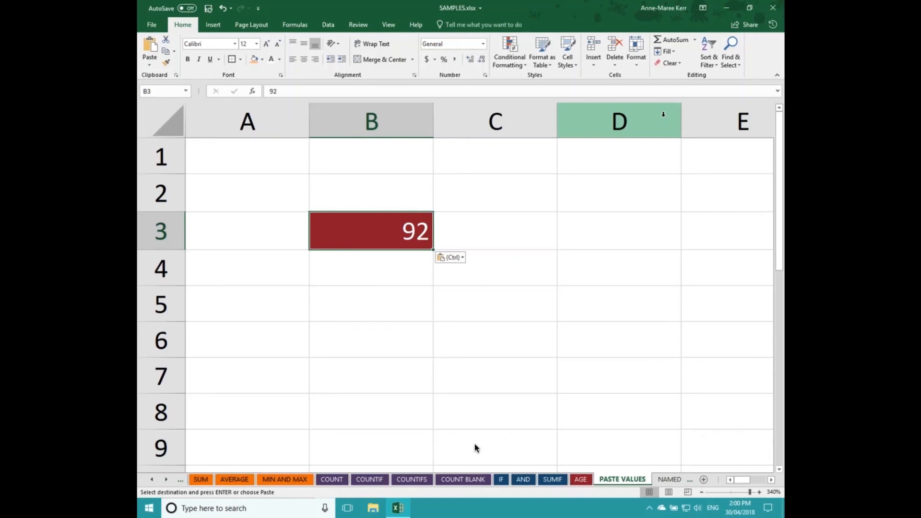
Step: Switch to Microsoft PowerPoint
key("super+Tab")
key("super+Tab")
key("super+Tab")
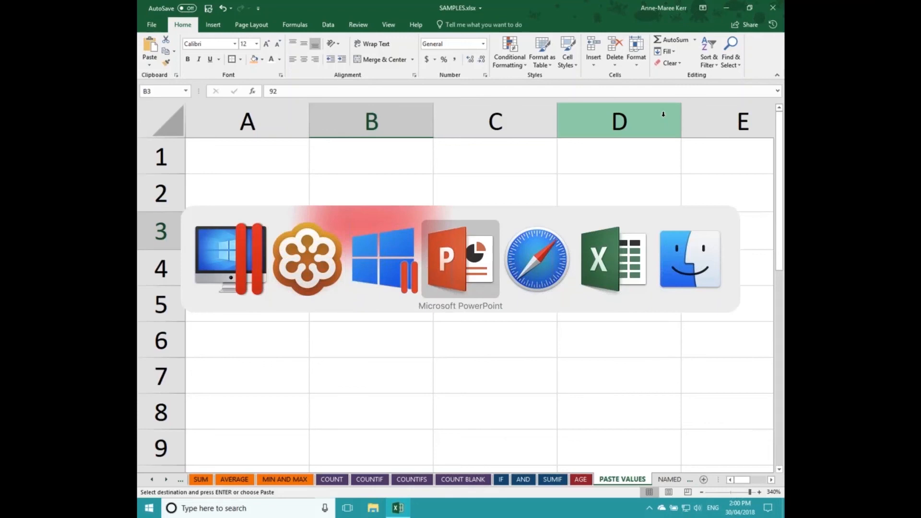